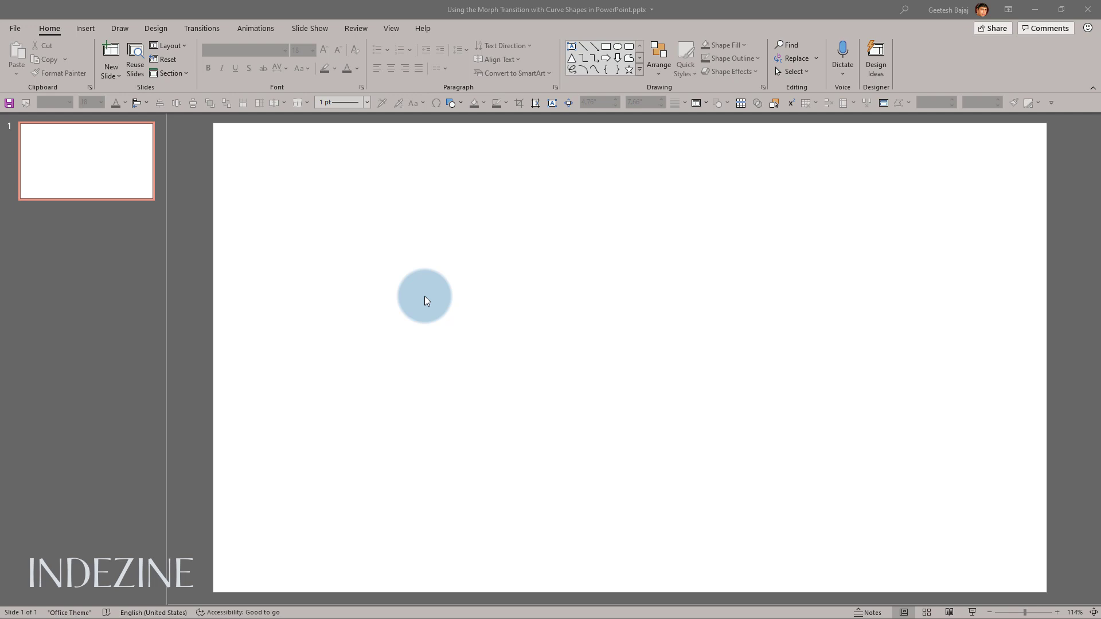
Draw an open wavy curve about 5.51" wide and 3.79" high with the Curve tool and move it to the slide's lower-left area.
left_click(89, 30)
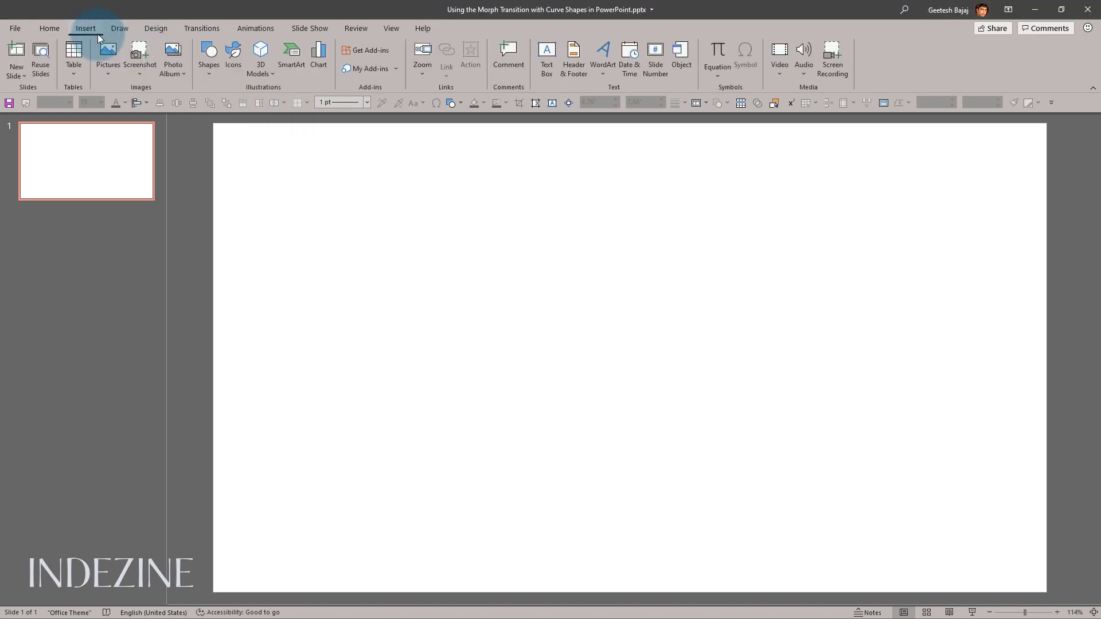
left_click(201, 71)
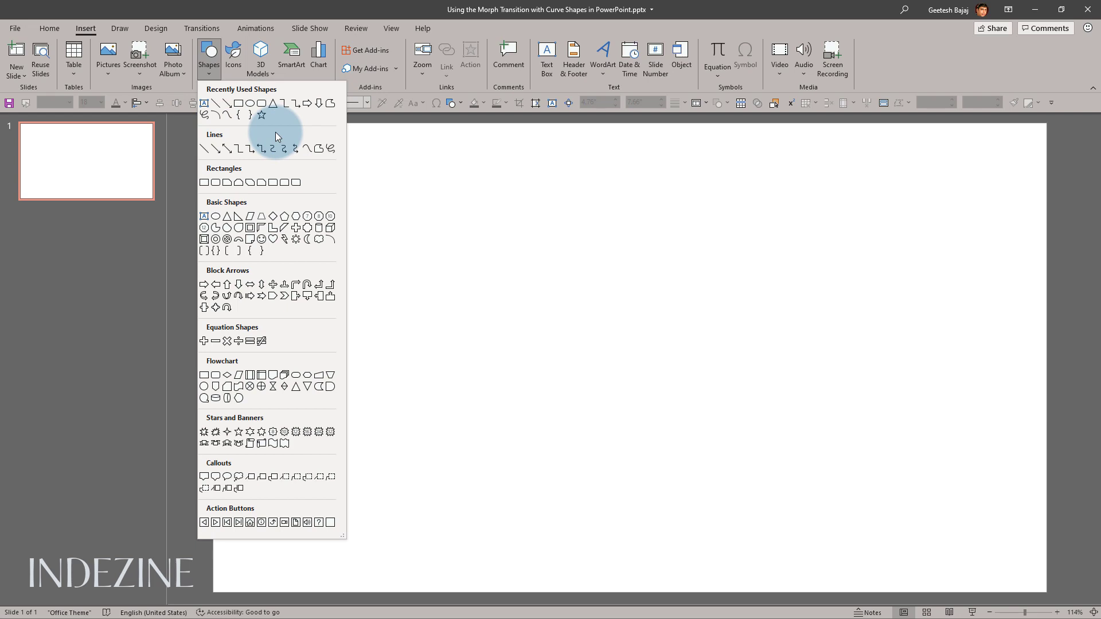
left_click(305, 150)
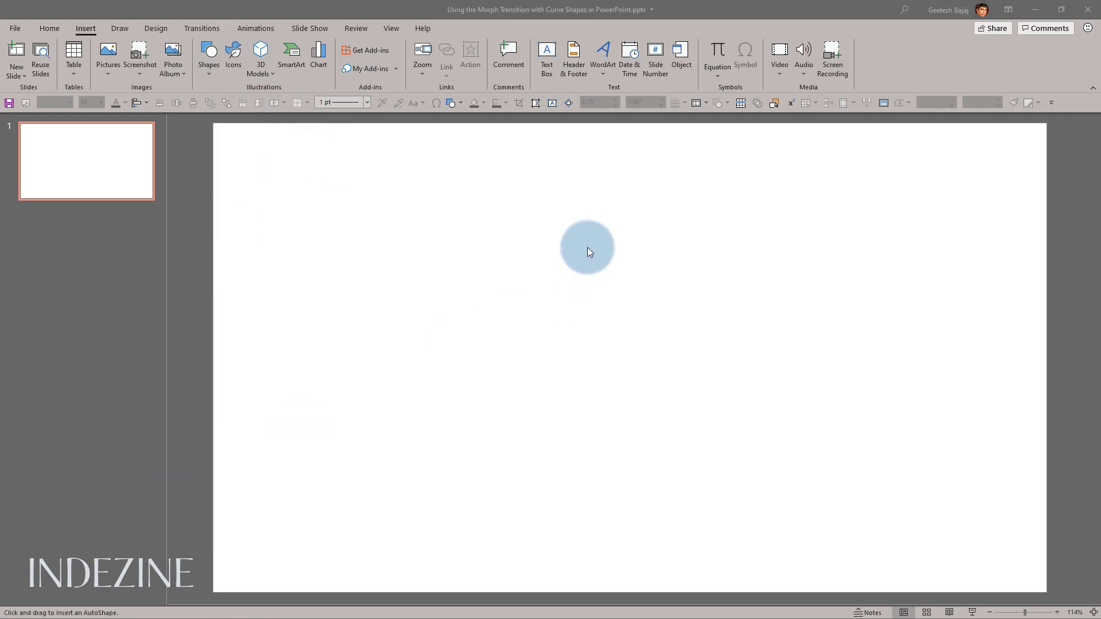
left_click(677, 7)
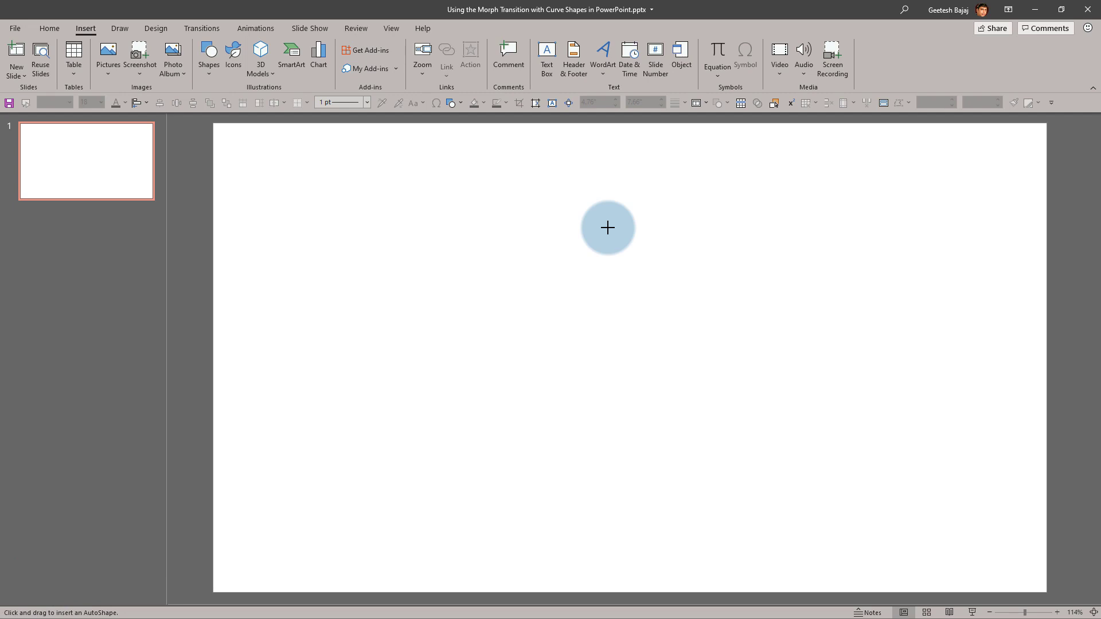
left_click(607, 227)
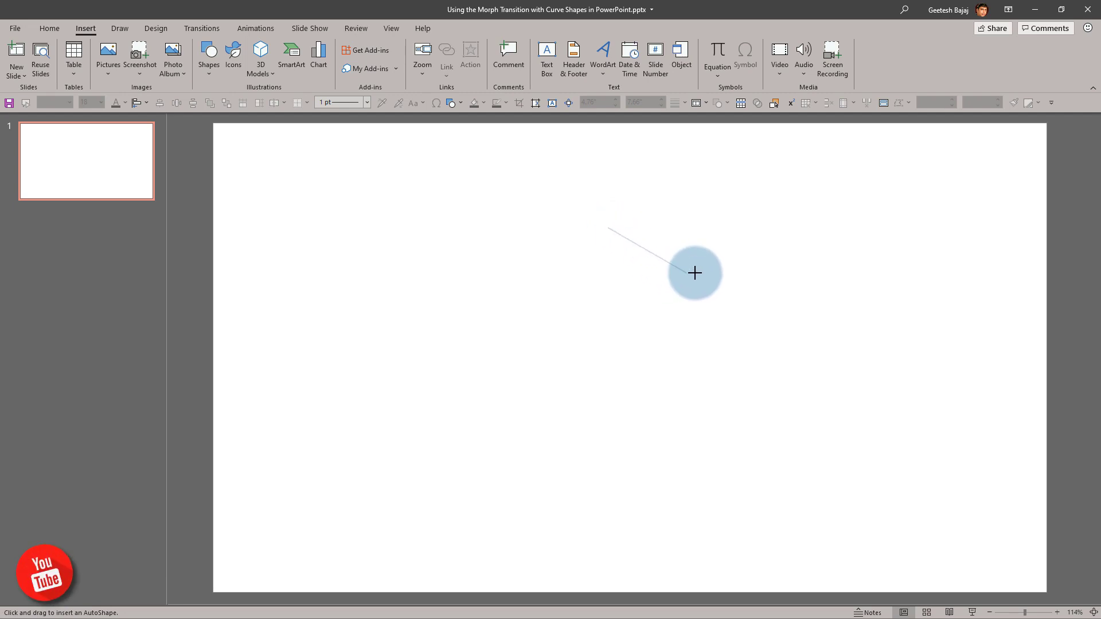
left_click(693, 293)
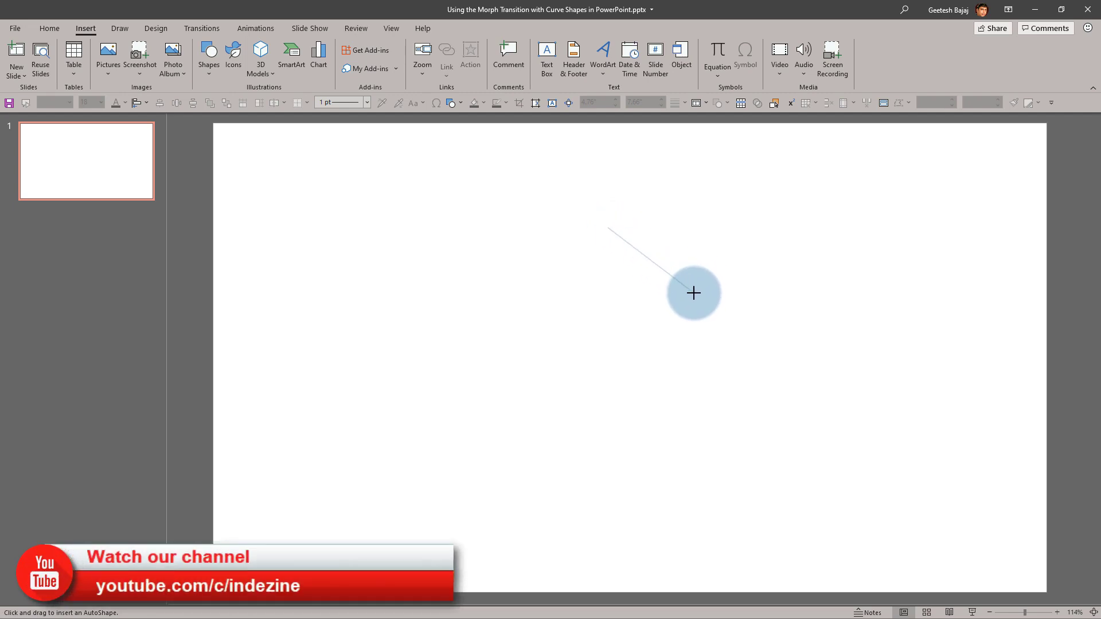
left_click(758, 343)
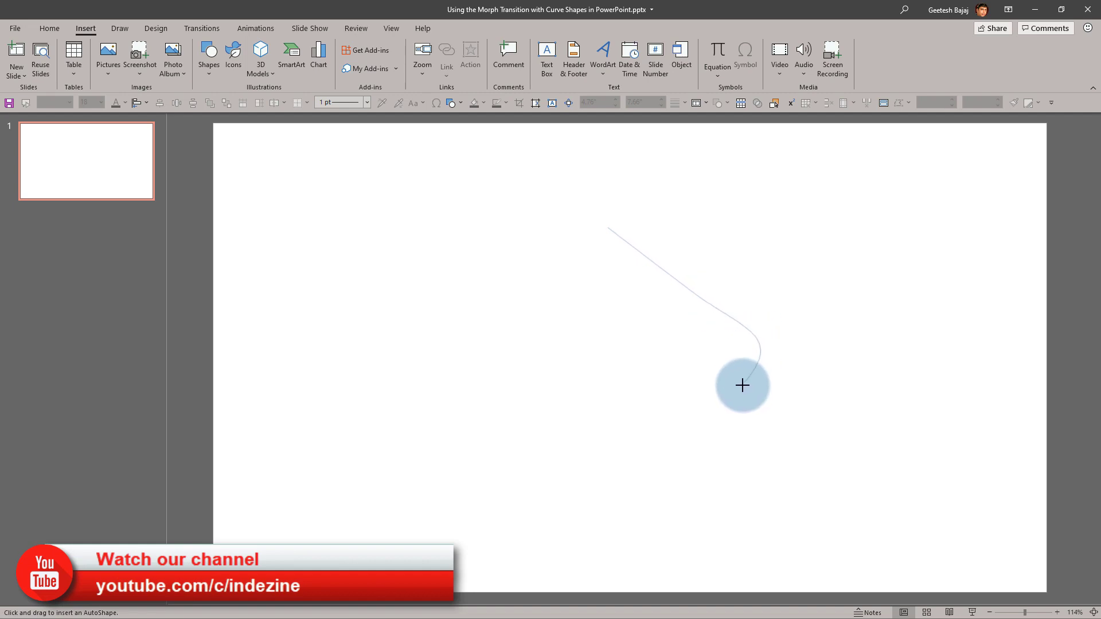
left_click(725, 403)
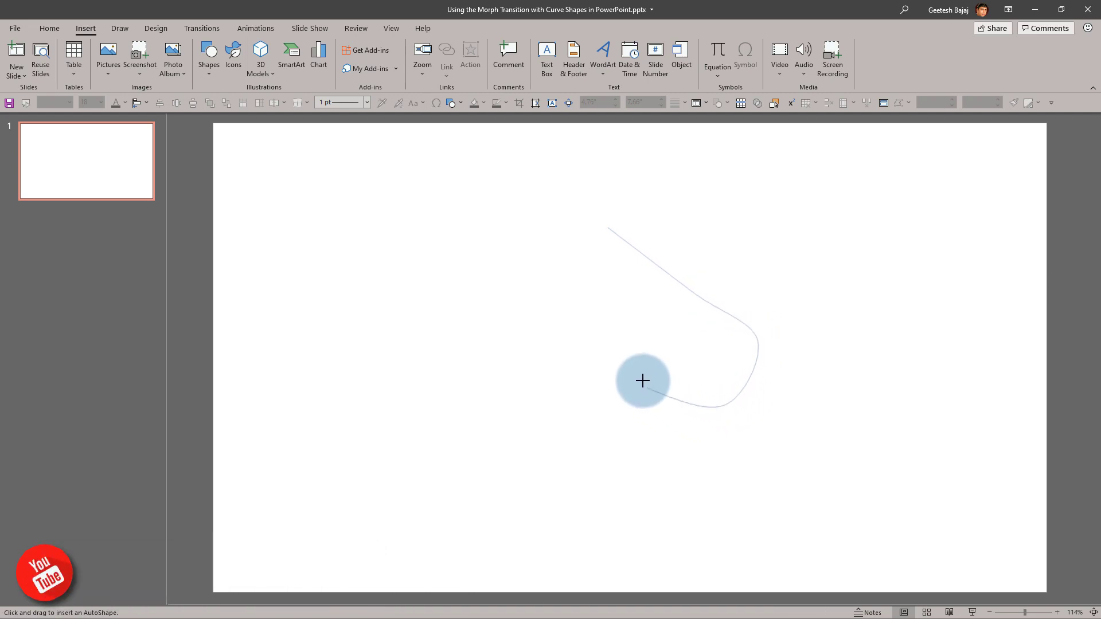
left_click(641, 366)
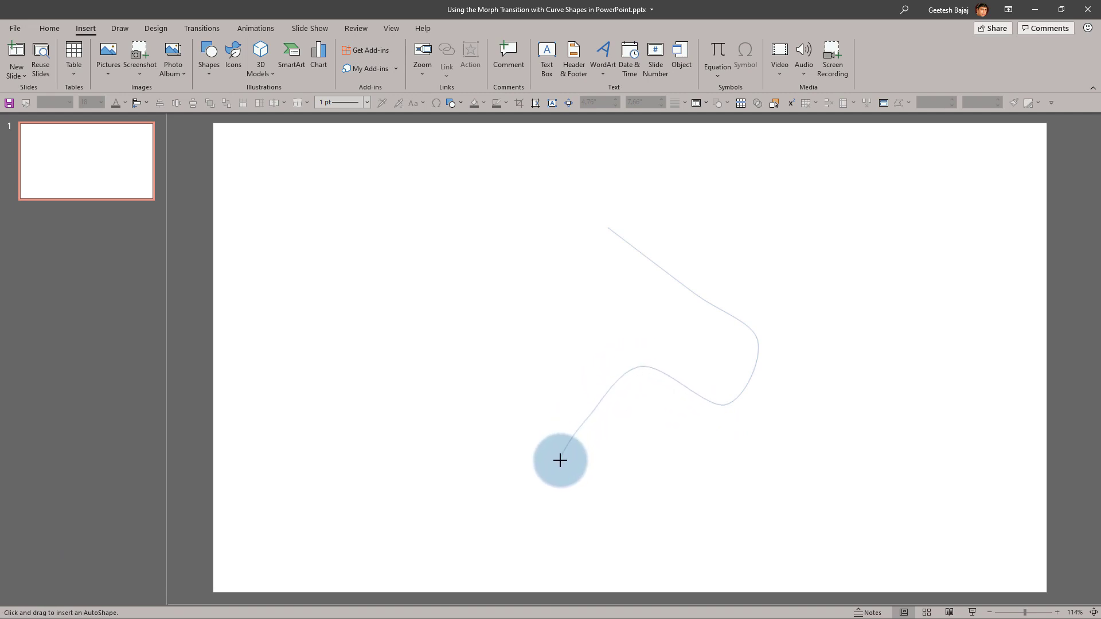
left_click(552, 463)
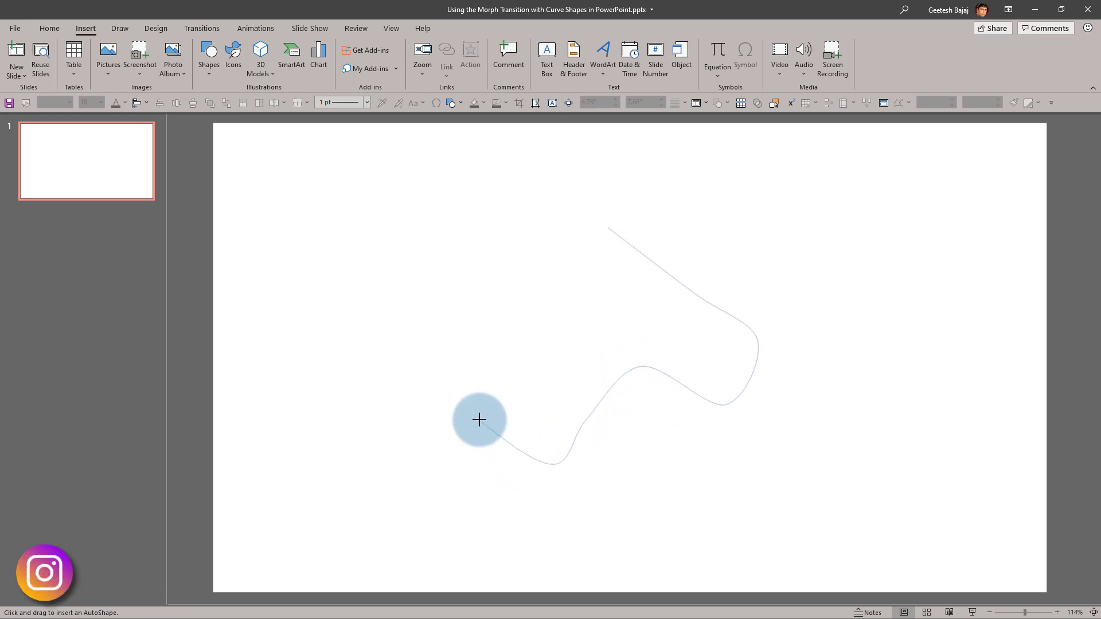
left_click(415, 362)
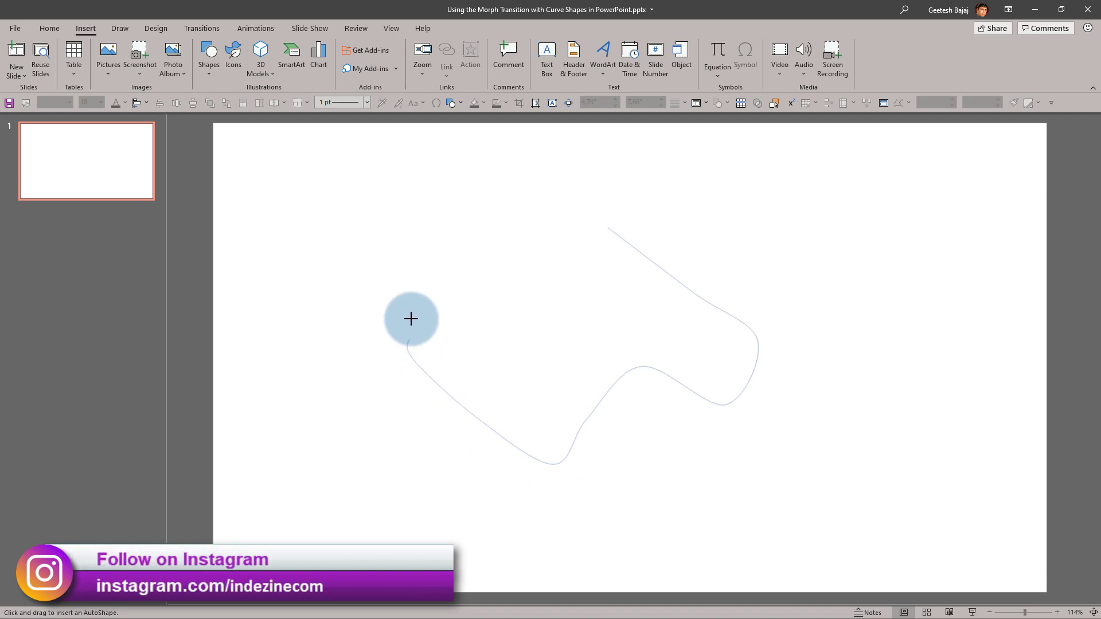
double_click(504, 239)
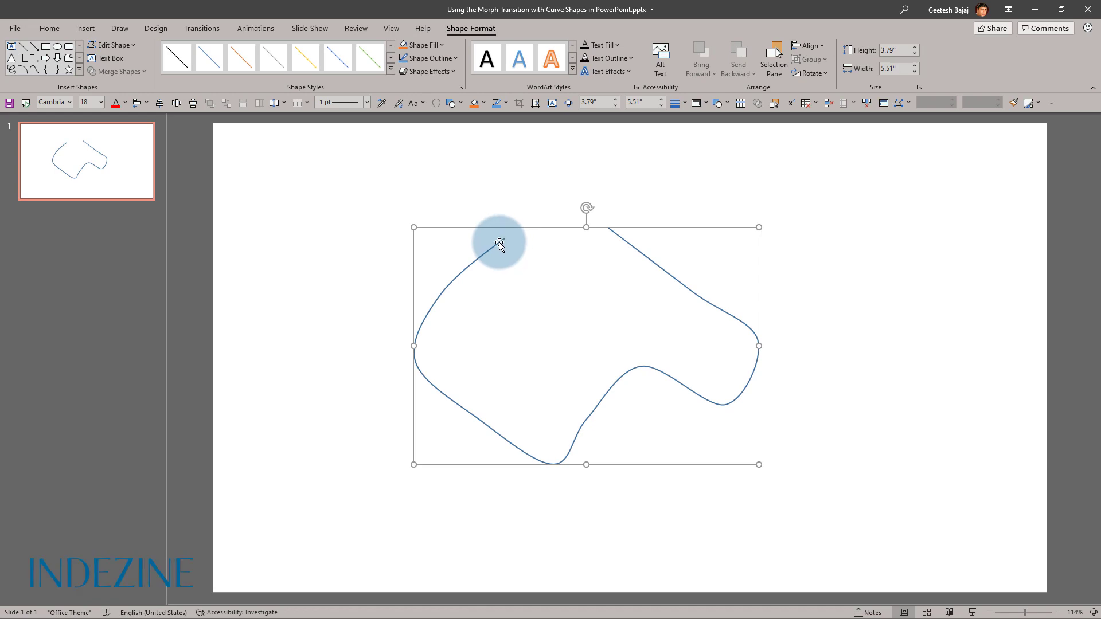
left_click_drag(499, 243, 328, 347)
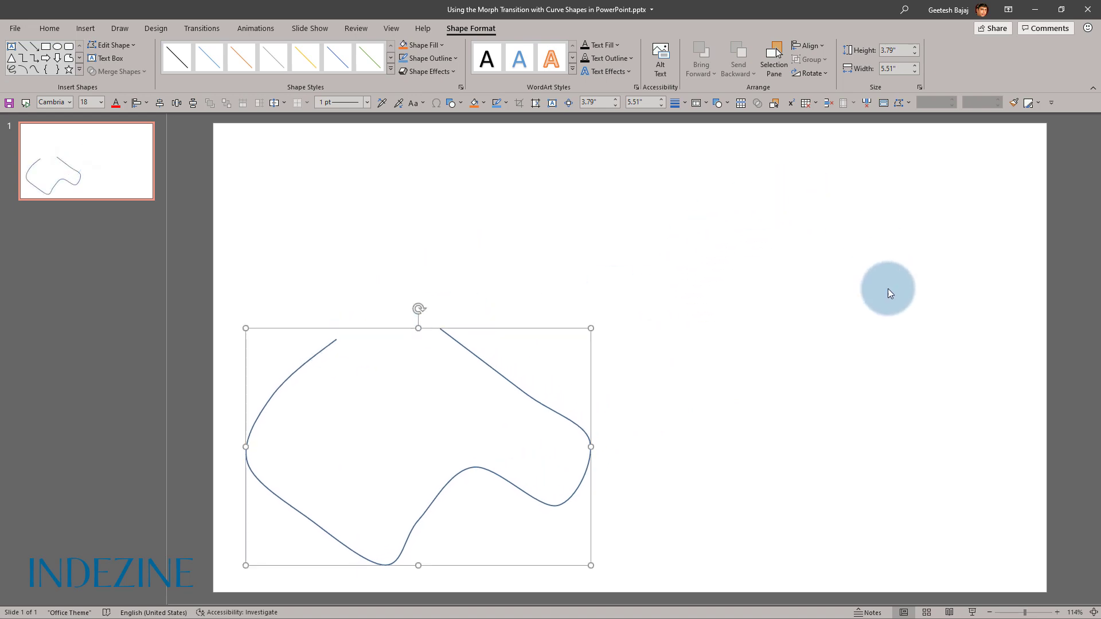
left_click(860, 316)
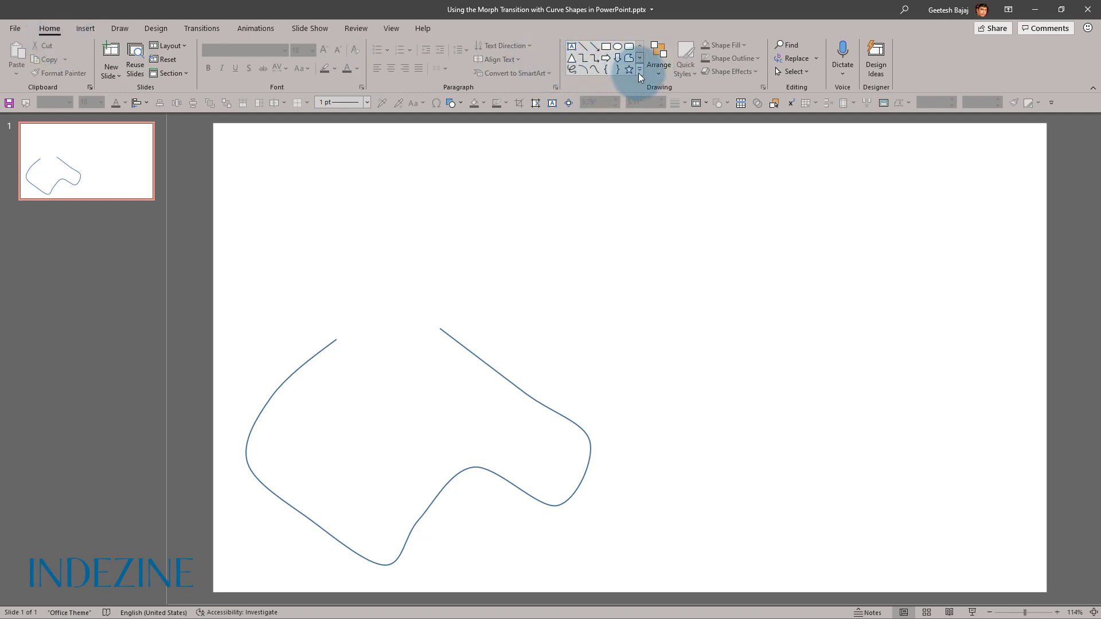
Draw a closed, rounded four-sided shape about 3.45" wide and 3.2" high in the slide's upper-right area with the Curve tool.
left_click(598, 71)
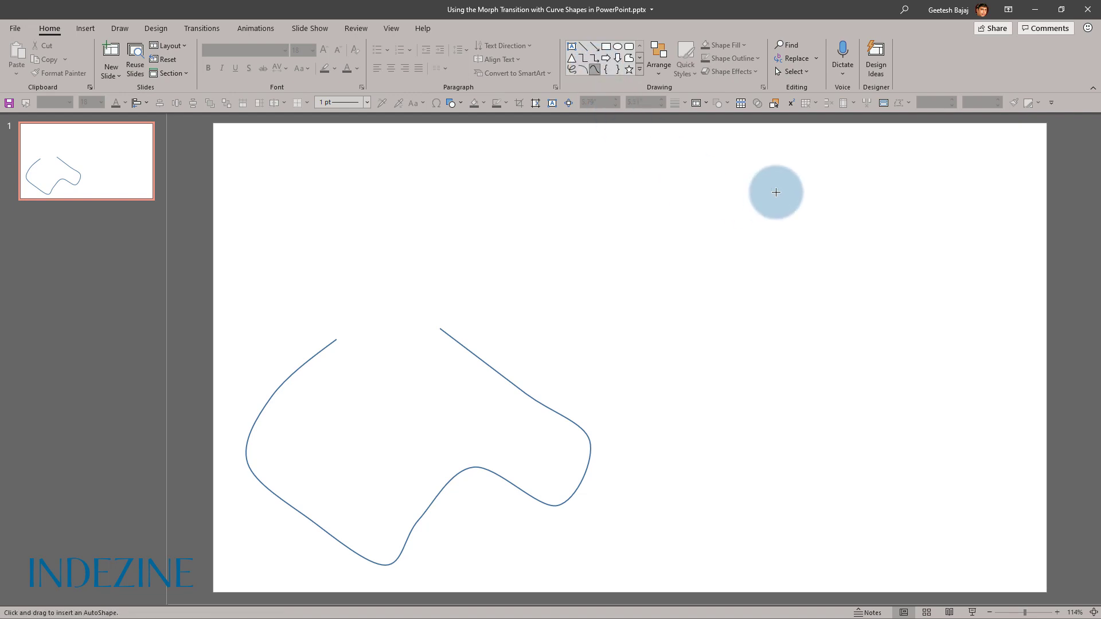
left_click(751, 177)
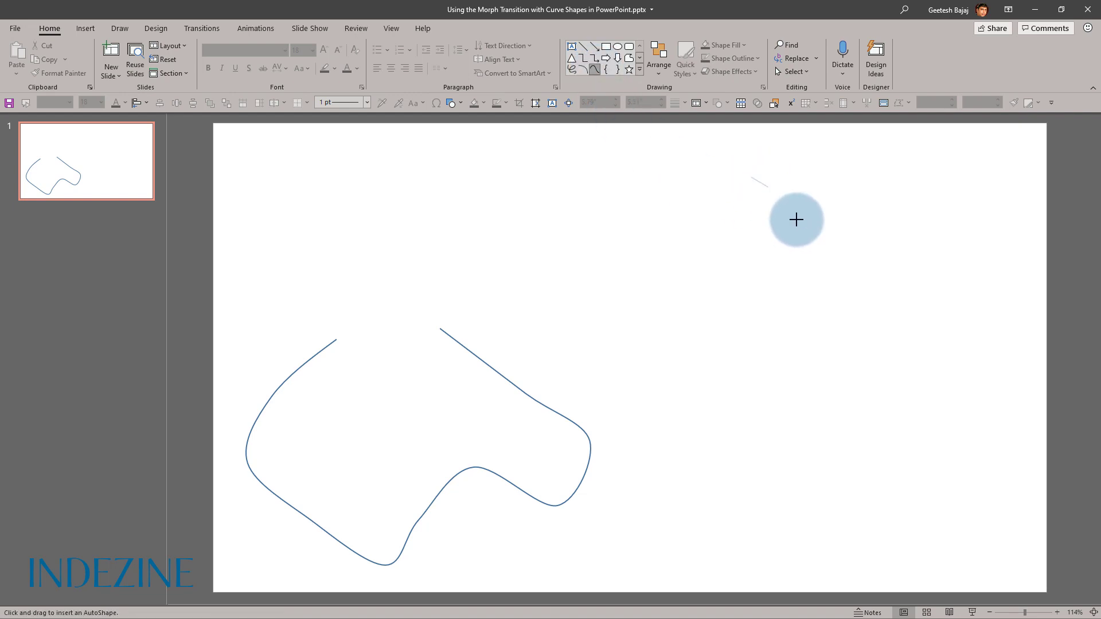
left_click(852, 262)
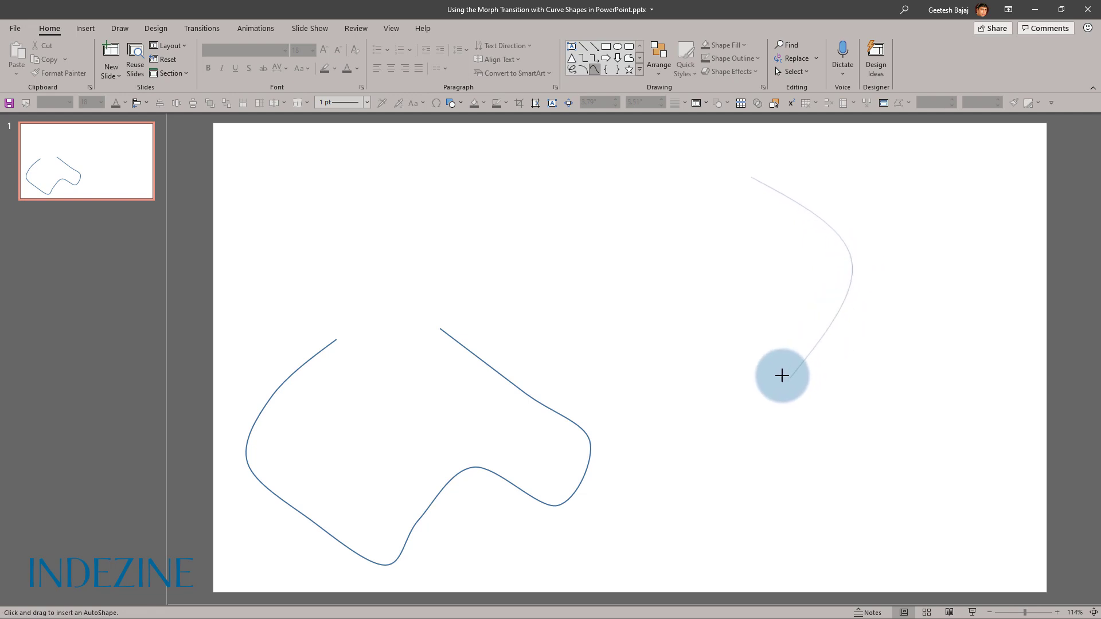
left_click(760, 368)
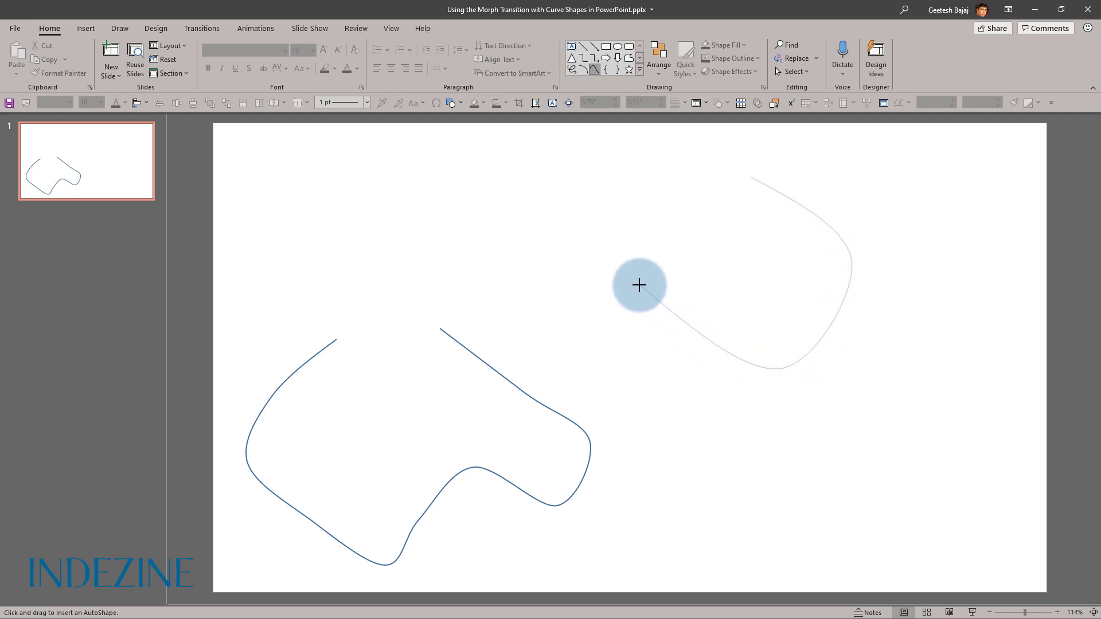
left_click(638, 281)
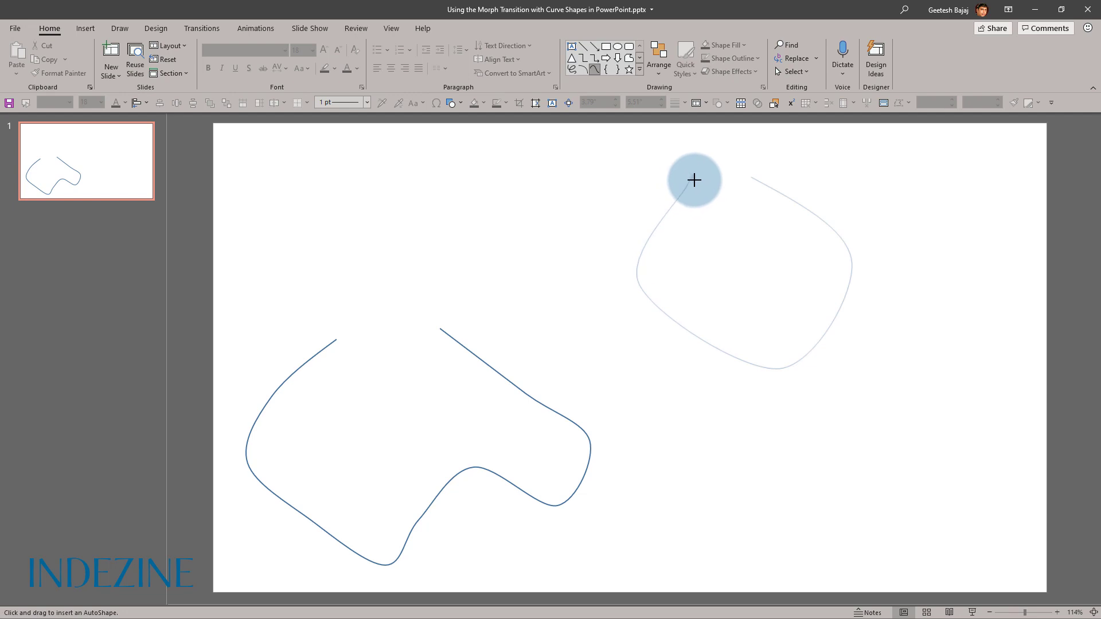
left_click(748, 177)
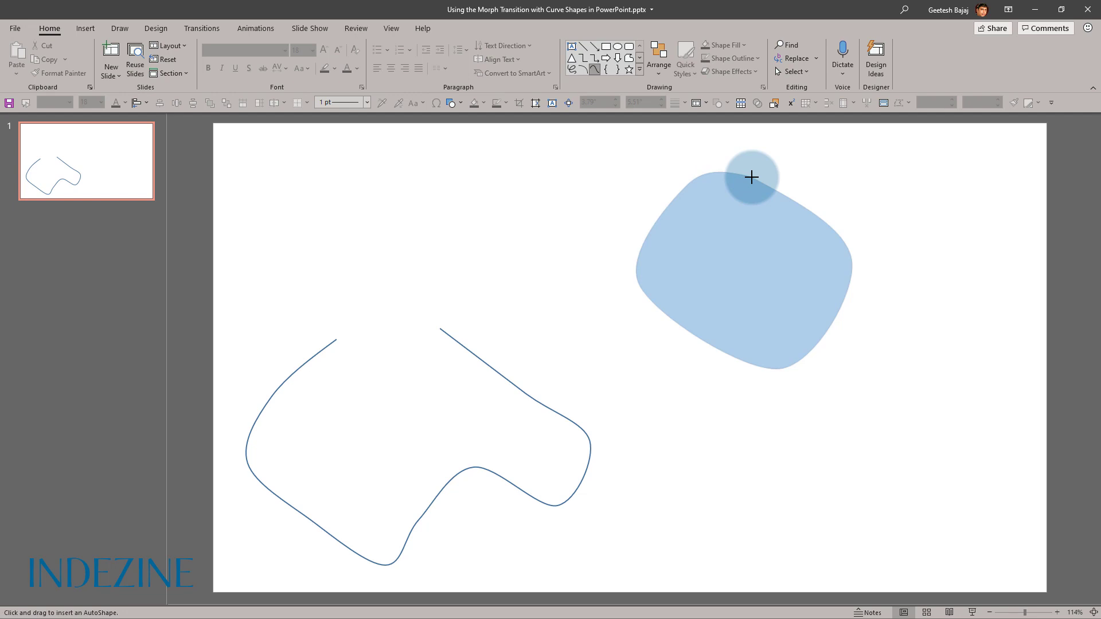
left_click(751, 177)
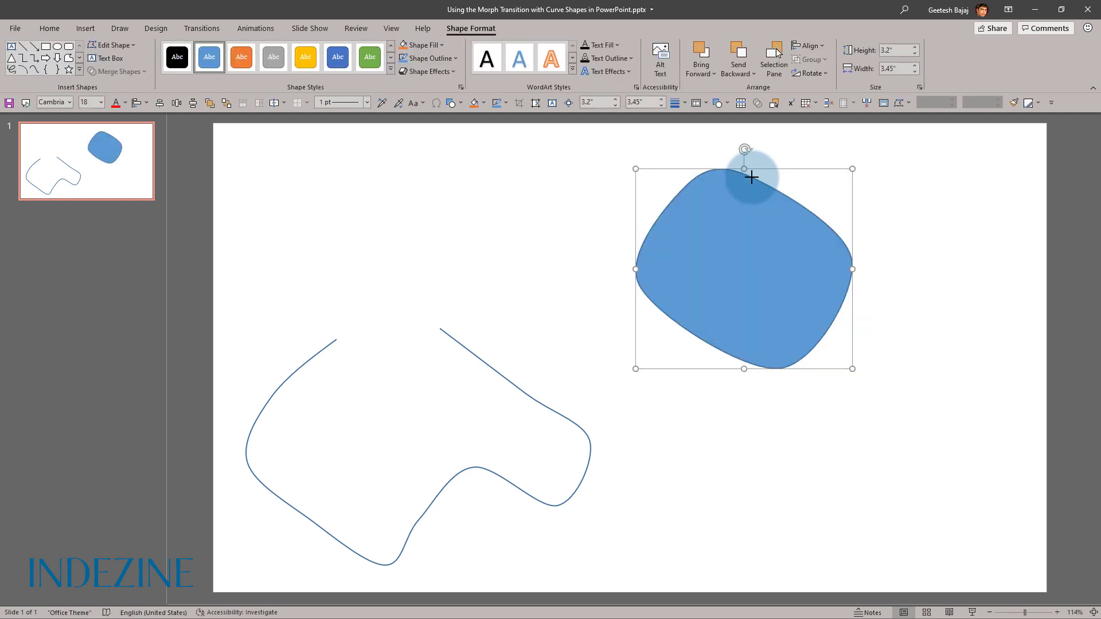
left_click(582, 291)
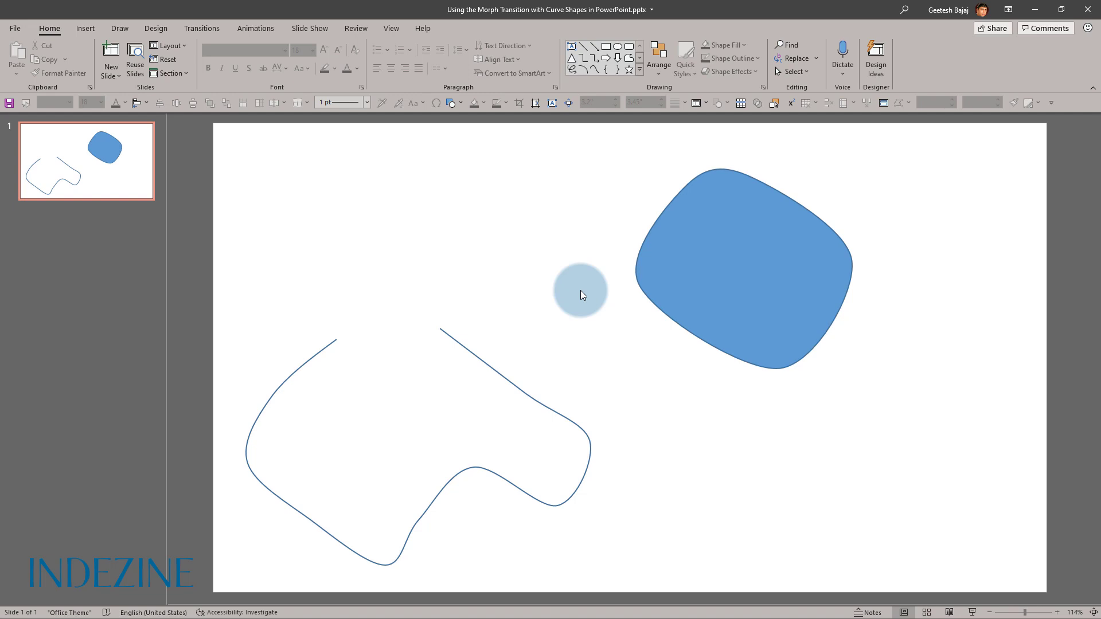
Delete both the closed shape and the open curve from the slide.
left_click(703, 260)
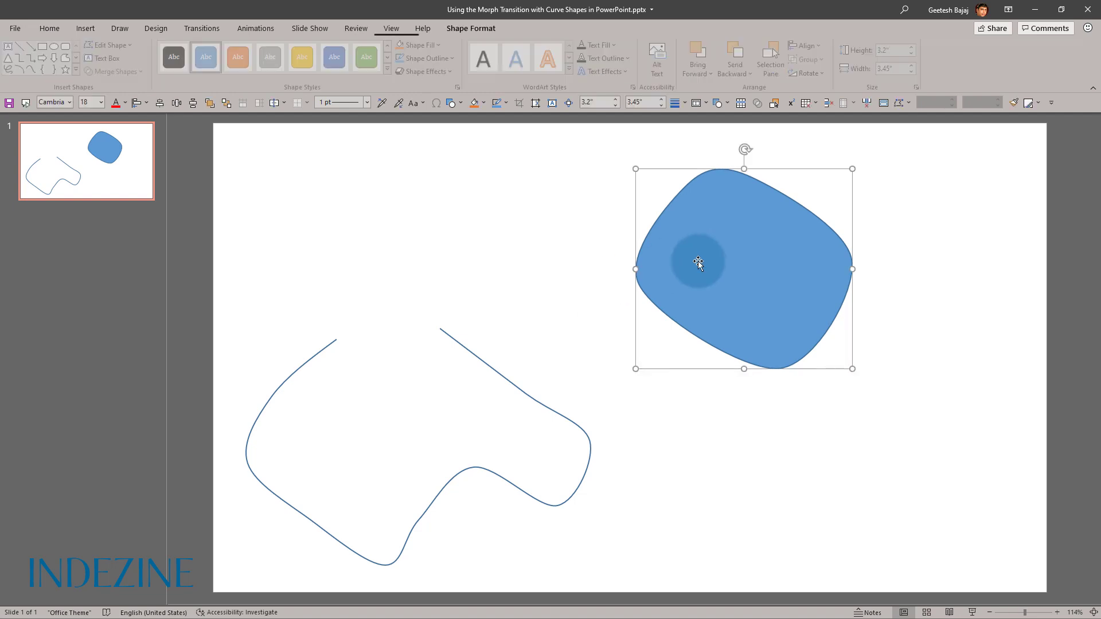
left_click(520, 392, "shift")
key("Delete")
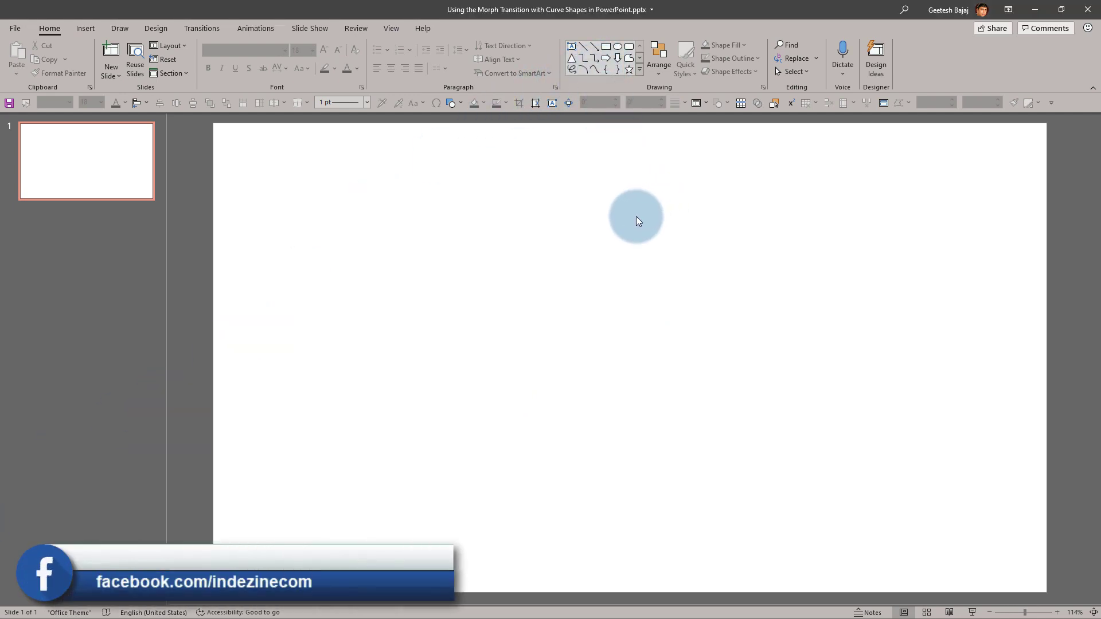
Draw a closed, rounded triangular shape about 4.28" wide and 3.57" high near the slide's centre with the Curve tool.
left_click(595, 70)
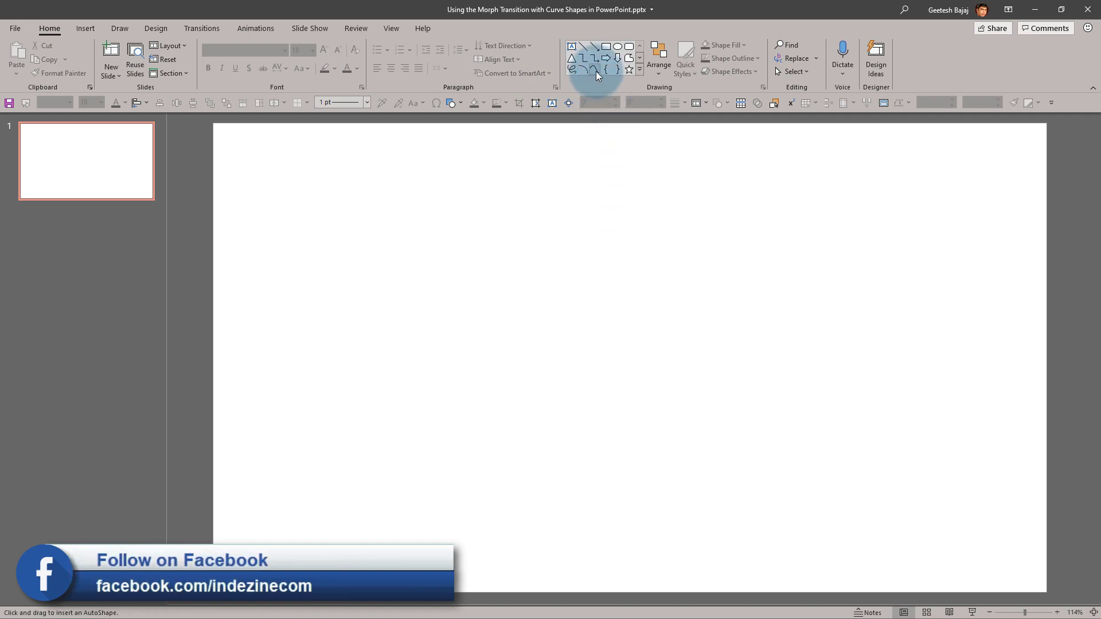
left_click(605, 203)
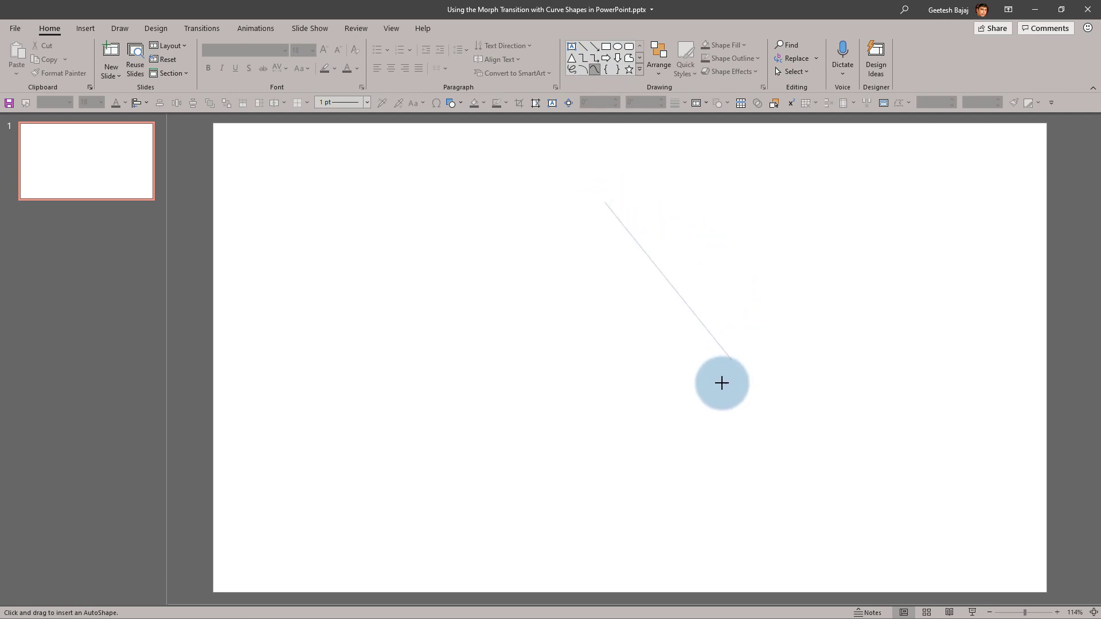
left_click(753, 399)
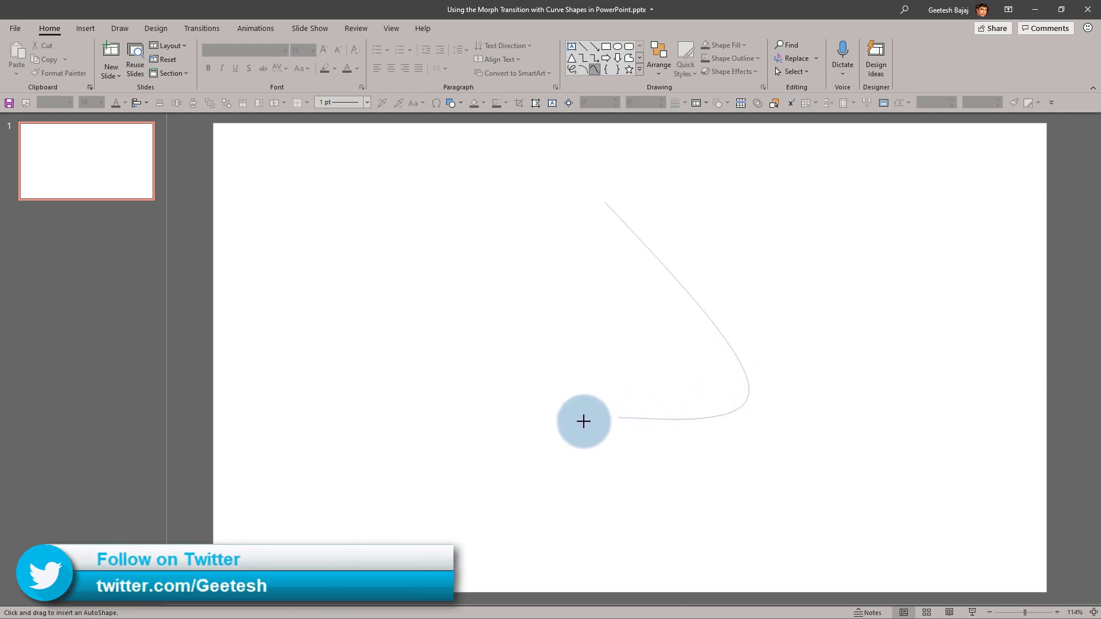
left_click(487, 409)
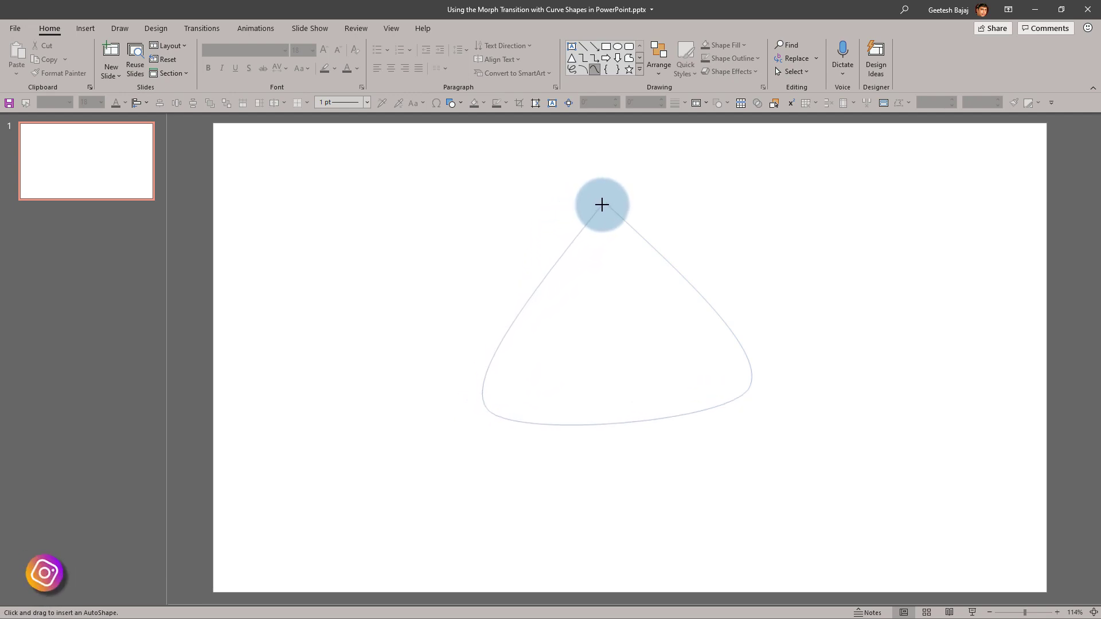
left_click(602, 204)
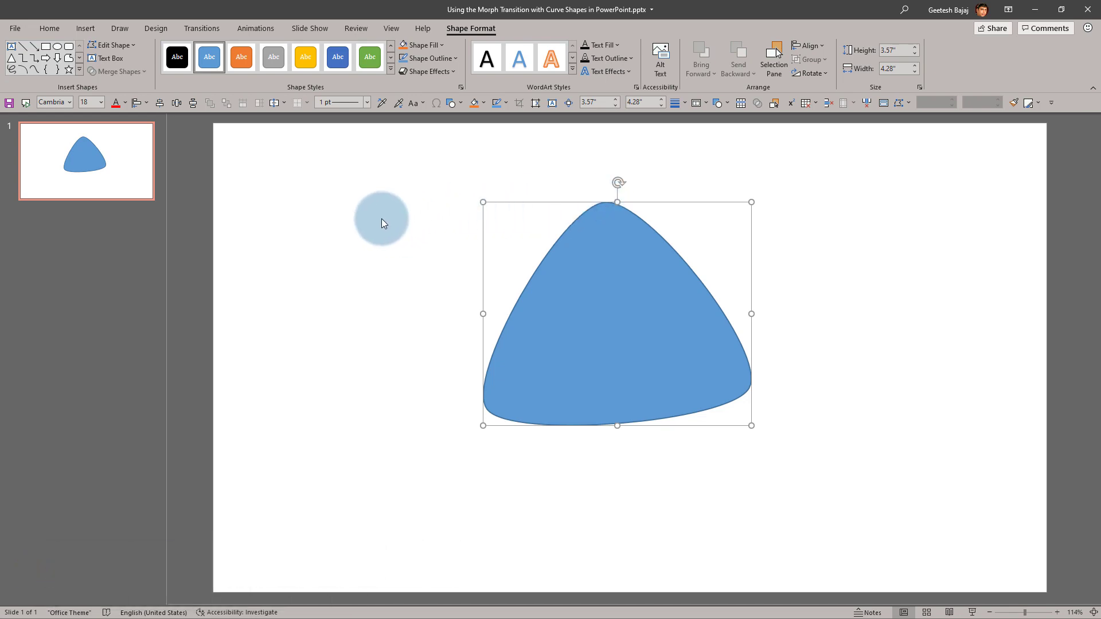
Duplicate slide 1 with its triangular curve shape.
left_click(58, 164)
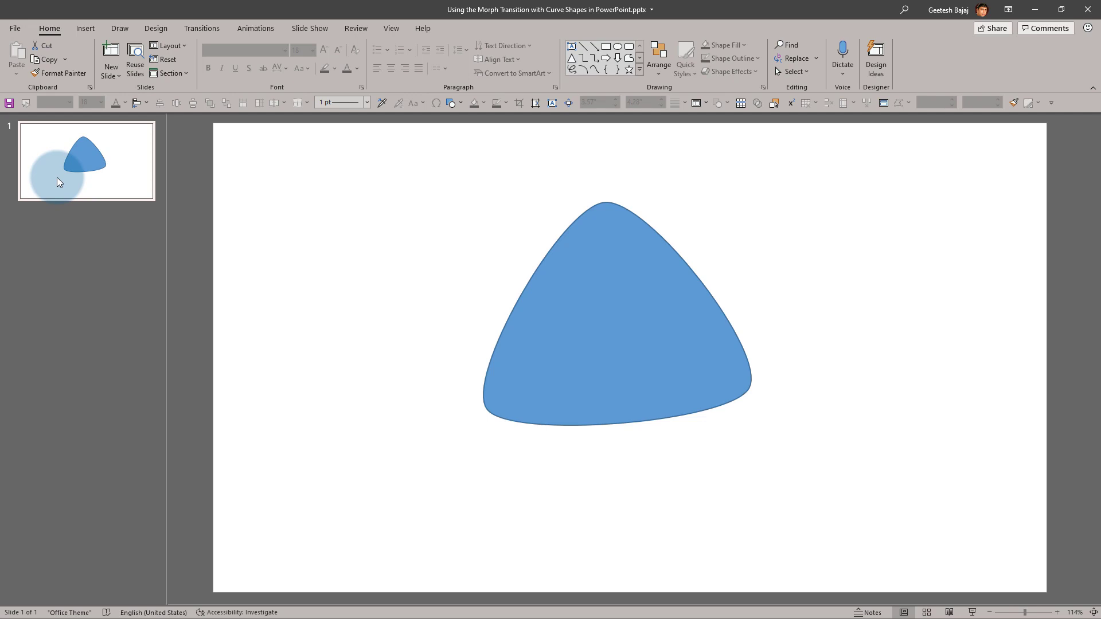
key("ctrl+d")
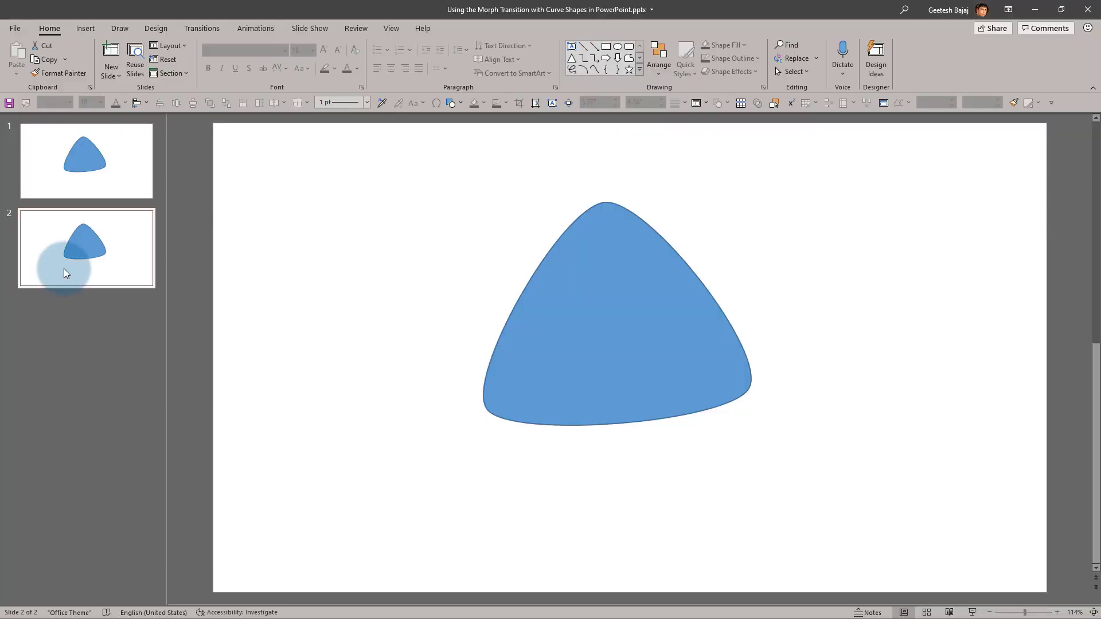
Start editing the points of the triangular curve shape on slide 2.
left_click(531, 335)
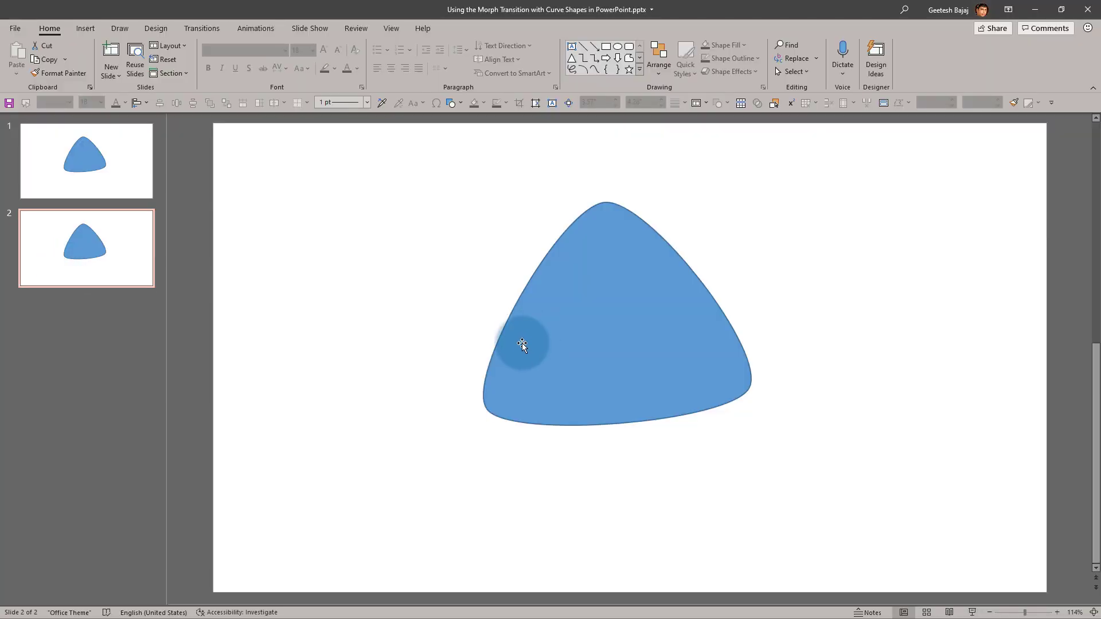
left_click(522, 344)
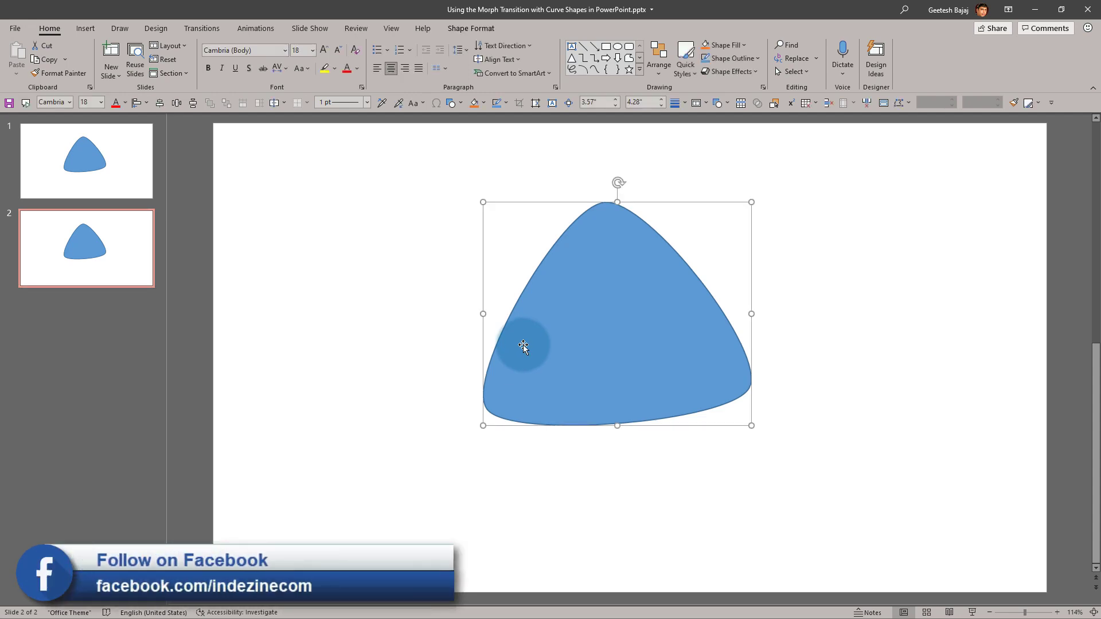
right_click(523, 346)
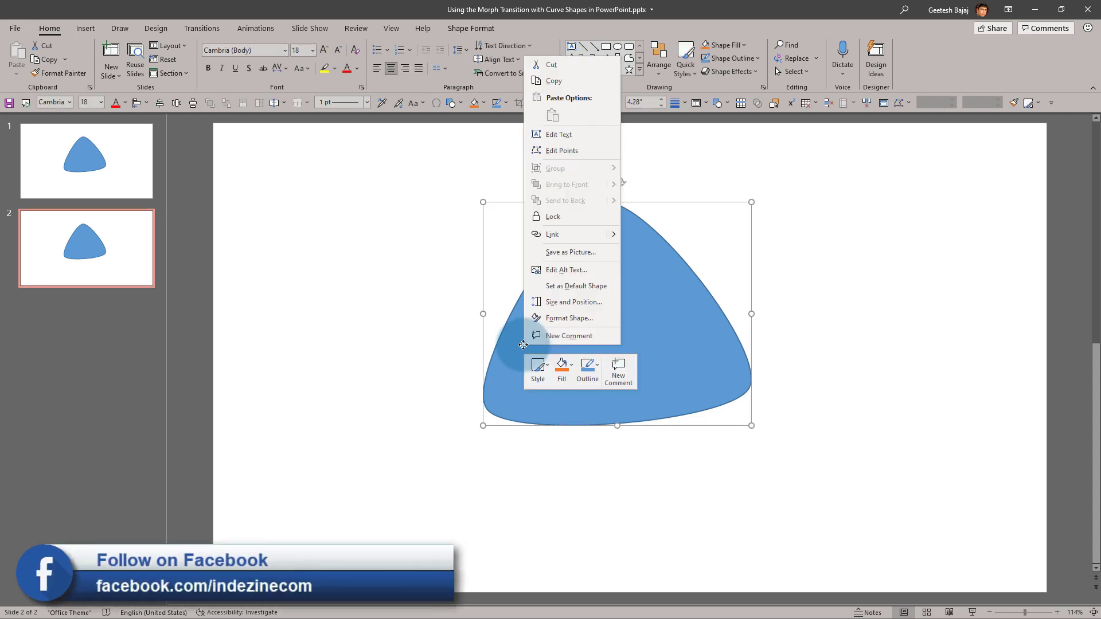
left_click(582, 151)
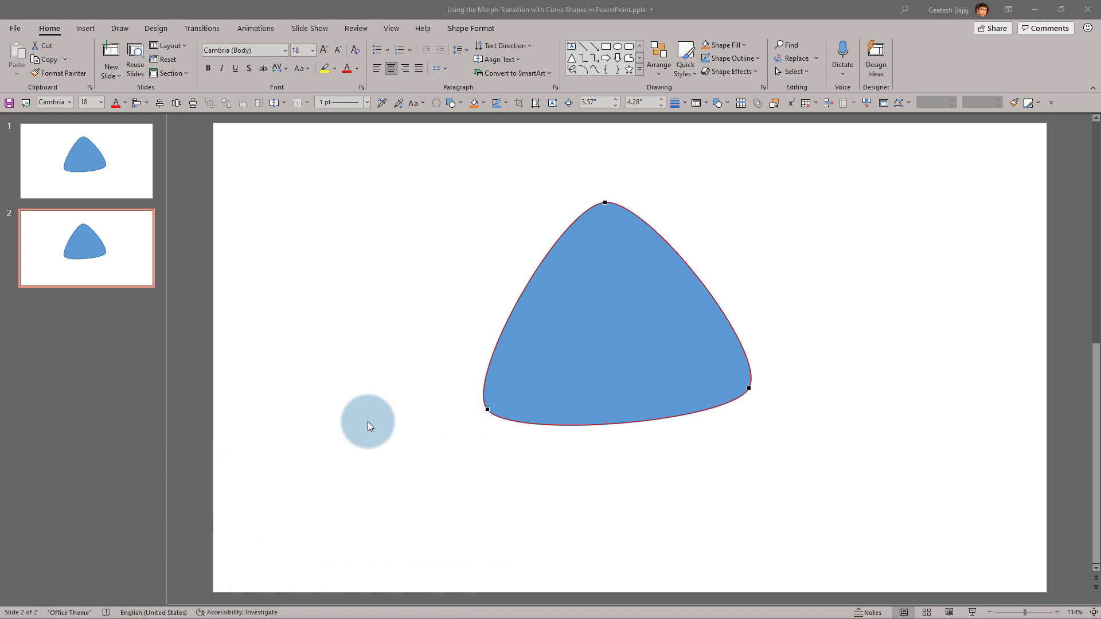
left_click(318, 14)
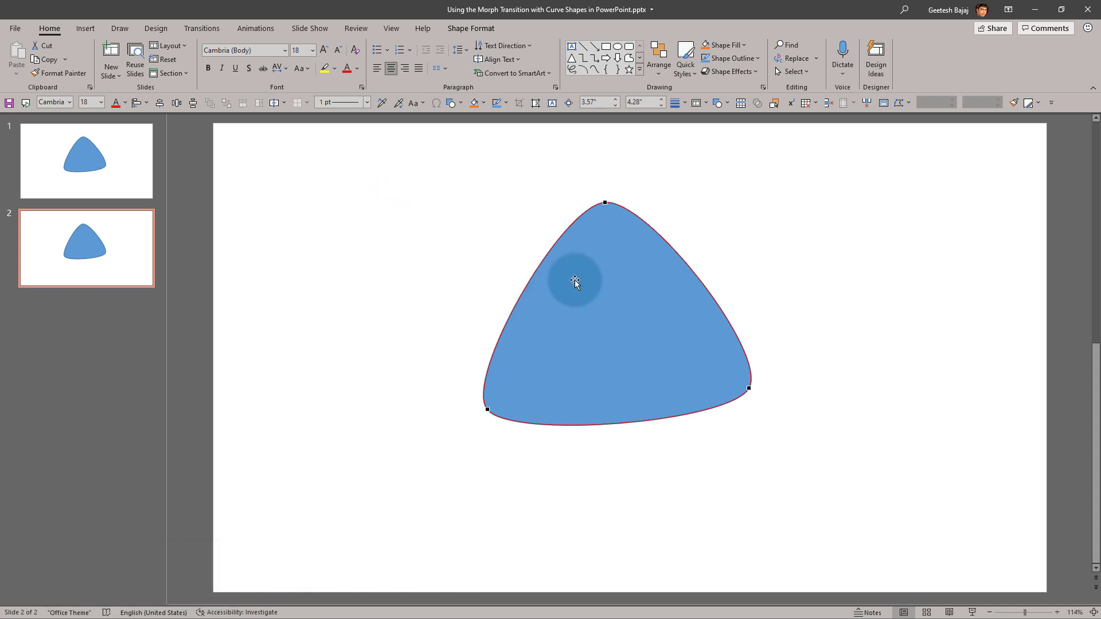
Try tilting and lengthening the top point's curve handles and moving the point upward, undoing each change.
left_click(605, 203)
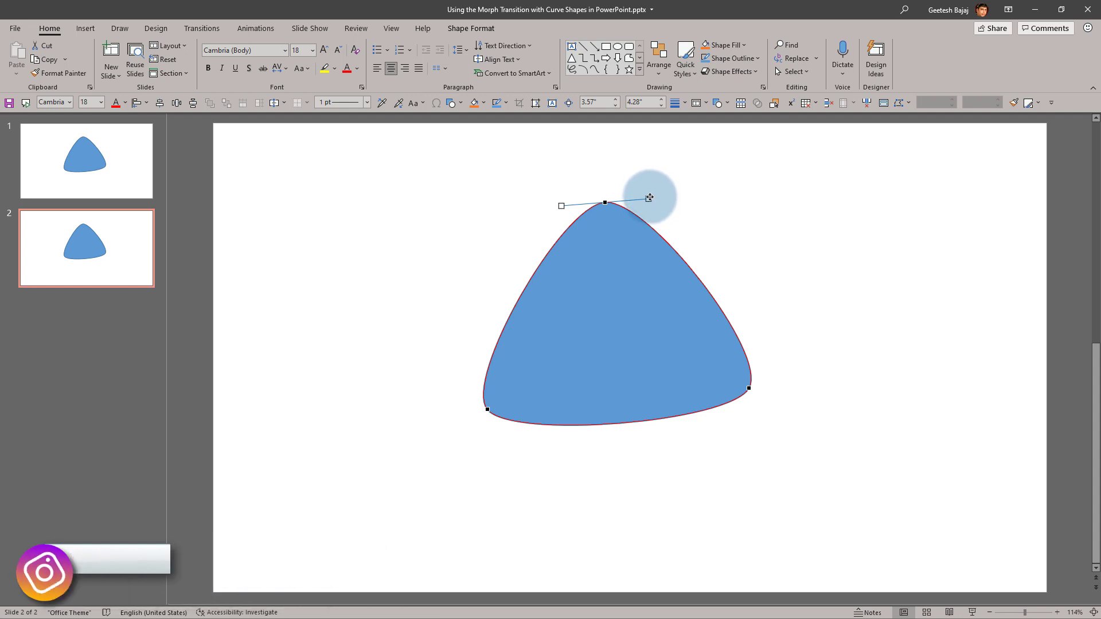
left_click_drag(649, 198, 665, 178)
left_click_drag(547, 226, 526, 214)
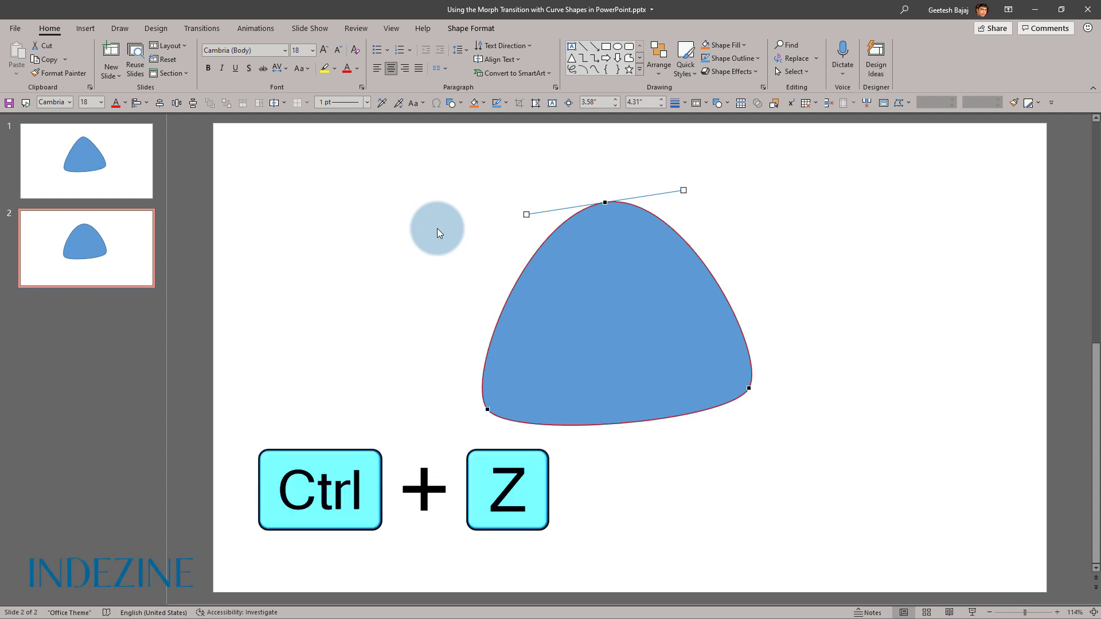
key("ctrl+z")
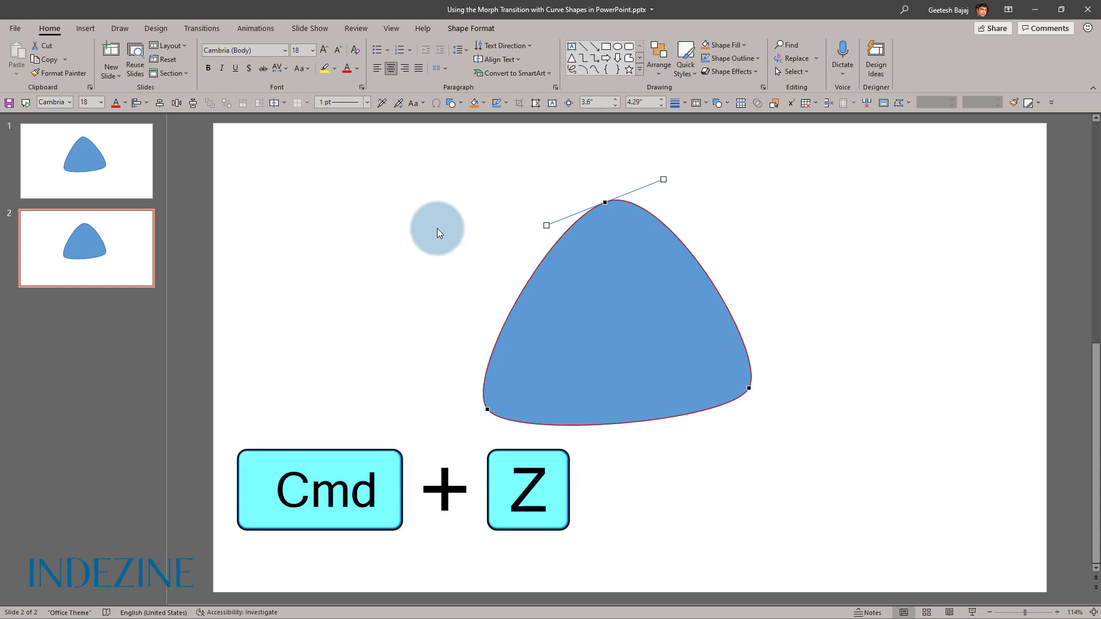
key("ctrl+z")
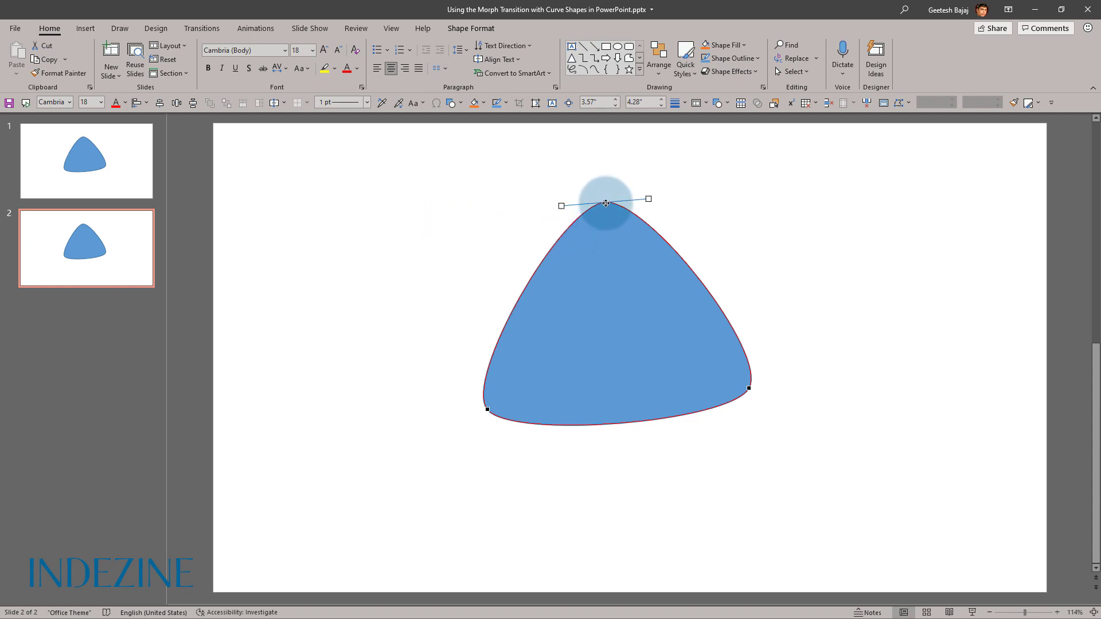
left_click_drag(605, 204, 604, 183)
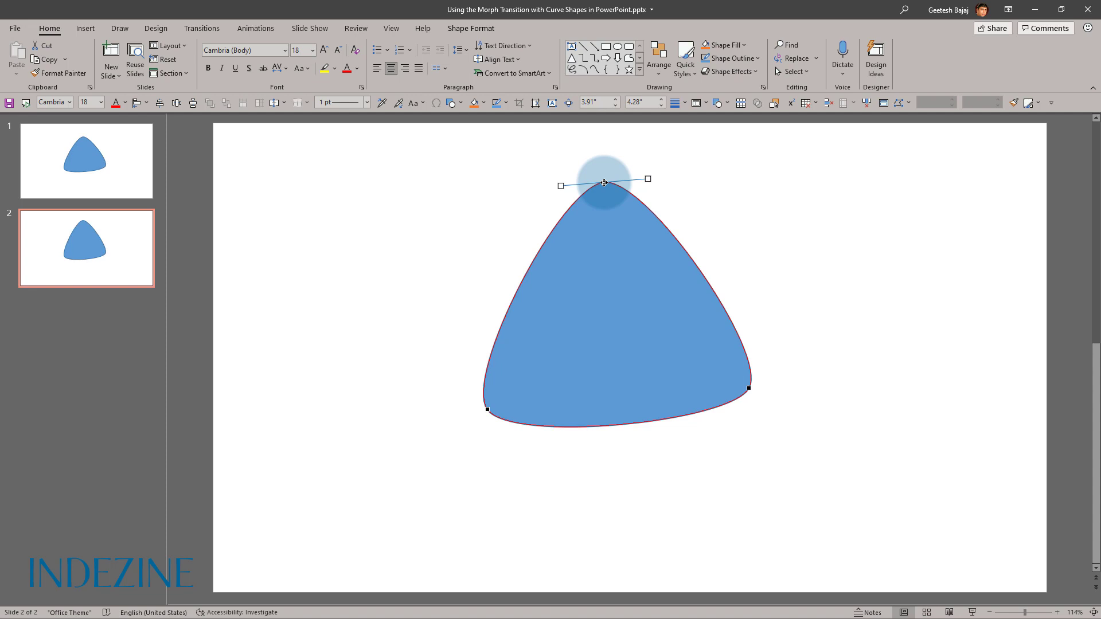
key("ctrl+z")
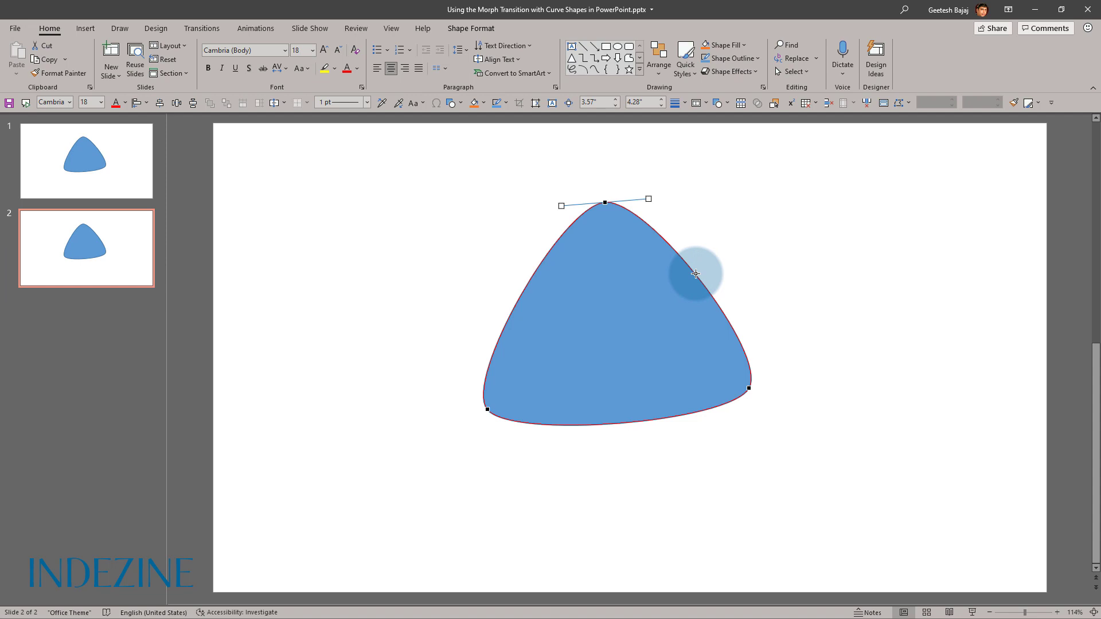
Add a point on the shape's right edge pulled slightly outward, making it about 4.43" wide and 3.62" high, and finish point editing.
left_click_drag(696, 274, 711, 264)
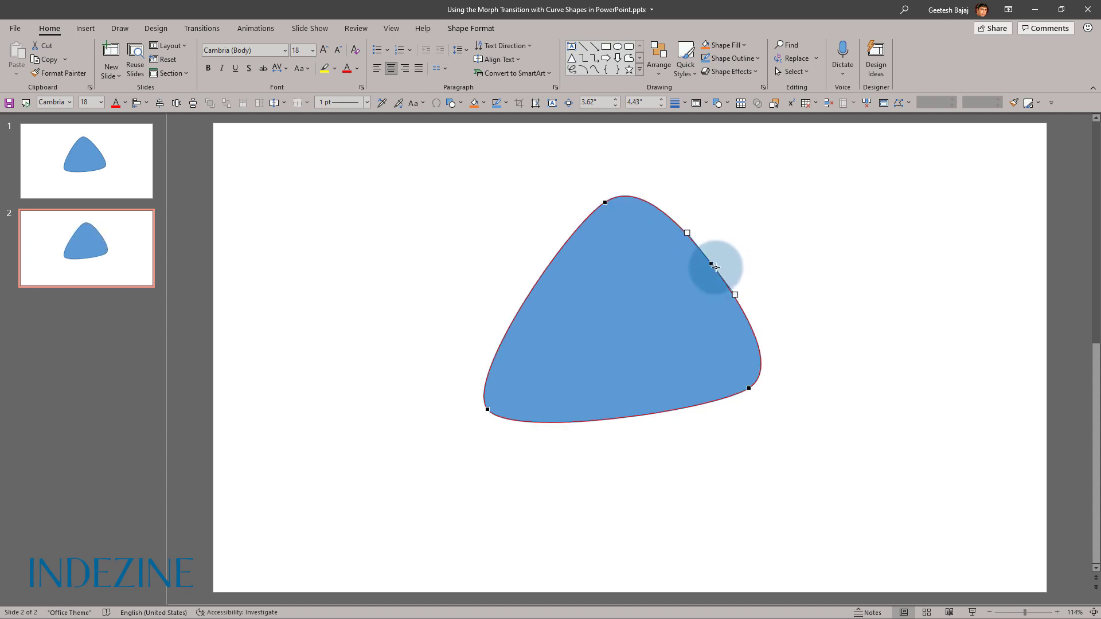
left_click(807, 279)
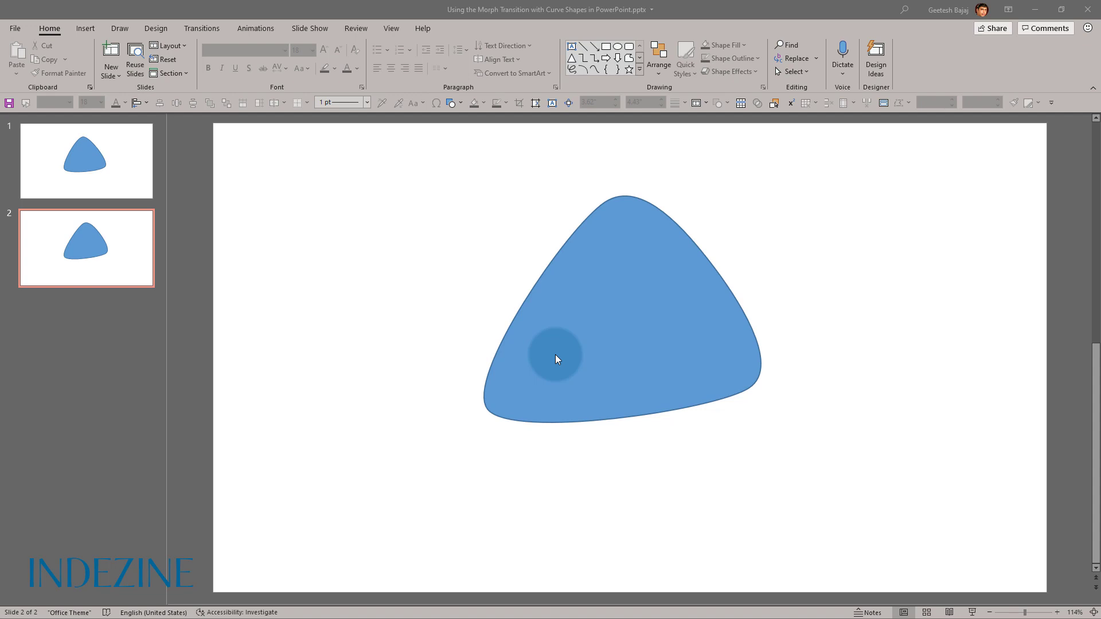
Duplicate slide 2 with its reshaped curve shape.
left_click(49, 267)
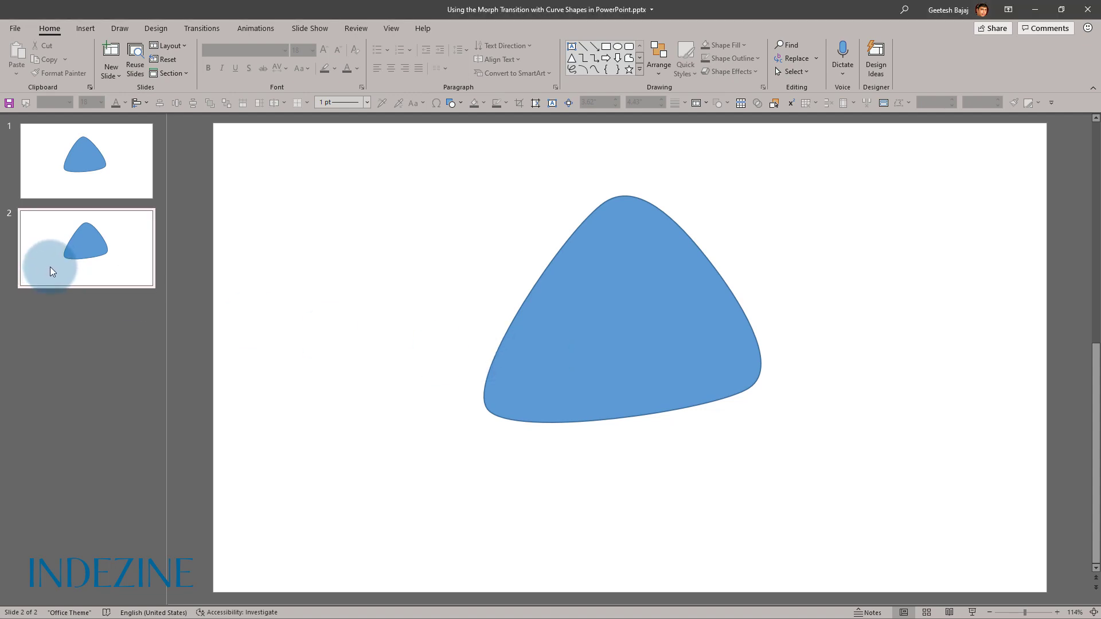
right_click(50, 263)
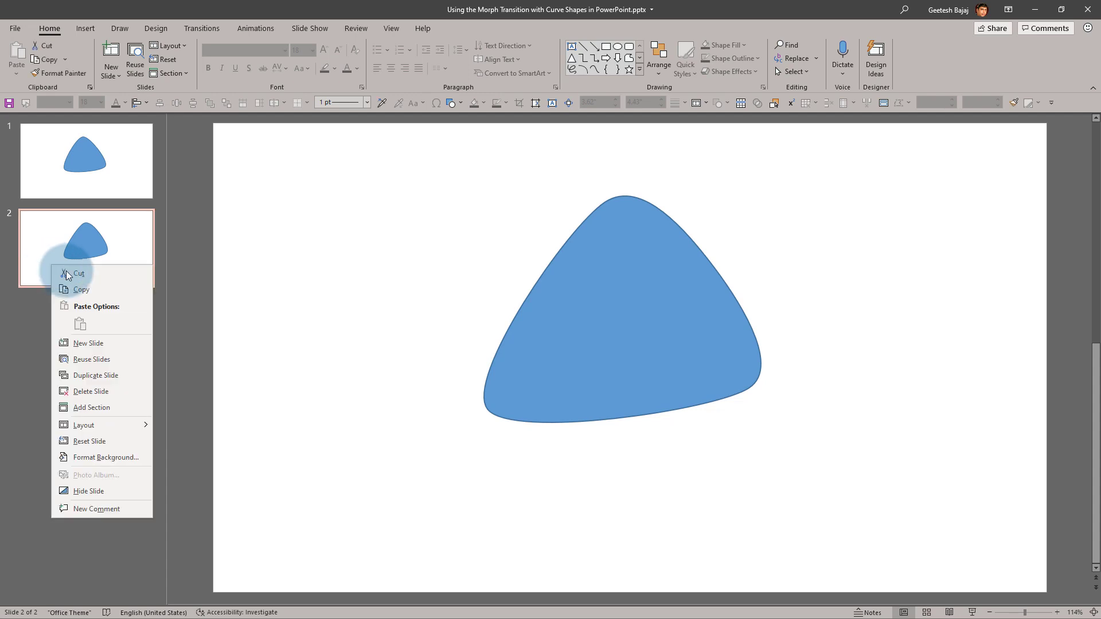
left_click(115, 373)
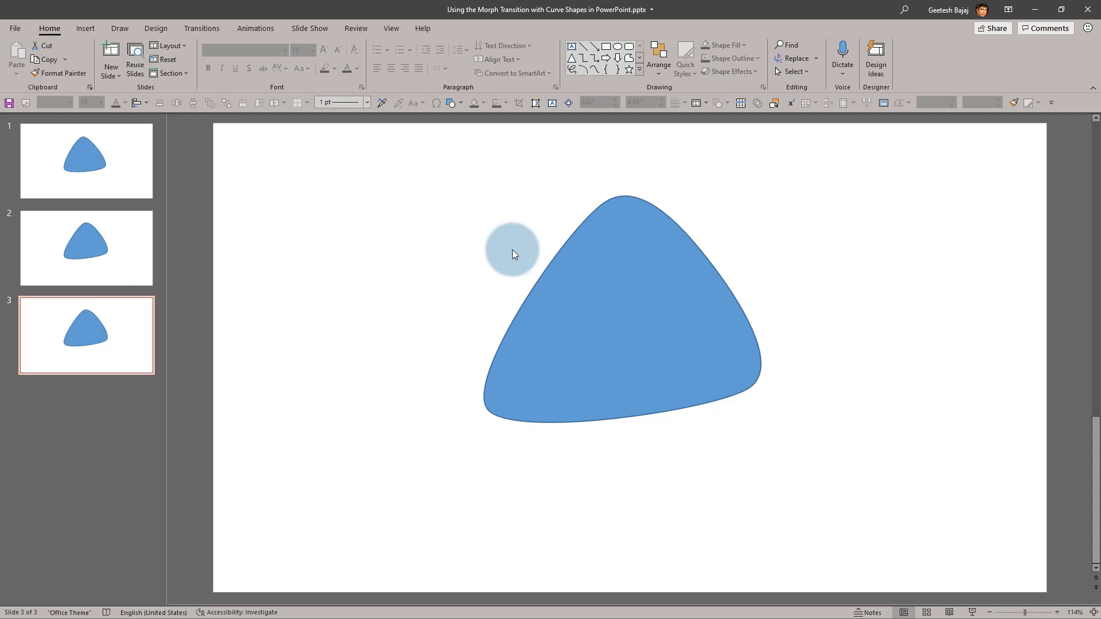
Edit the points of the shape on slide 3 and add a point midway along its left edge.
right_click(567, 283)
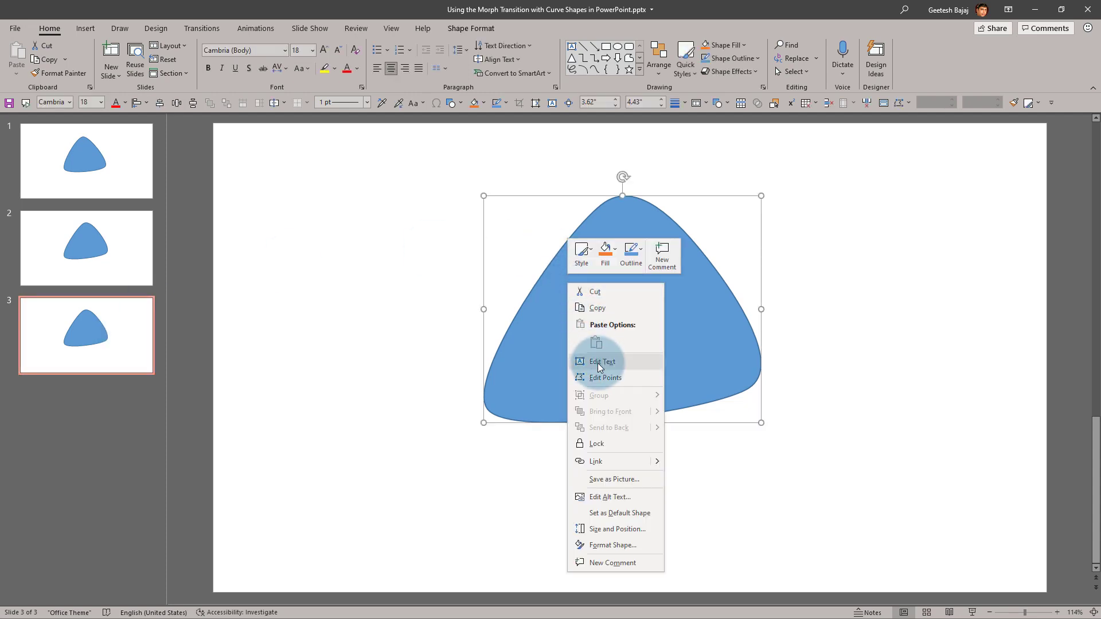
left_click(599, 378)
left_click(605, 202)
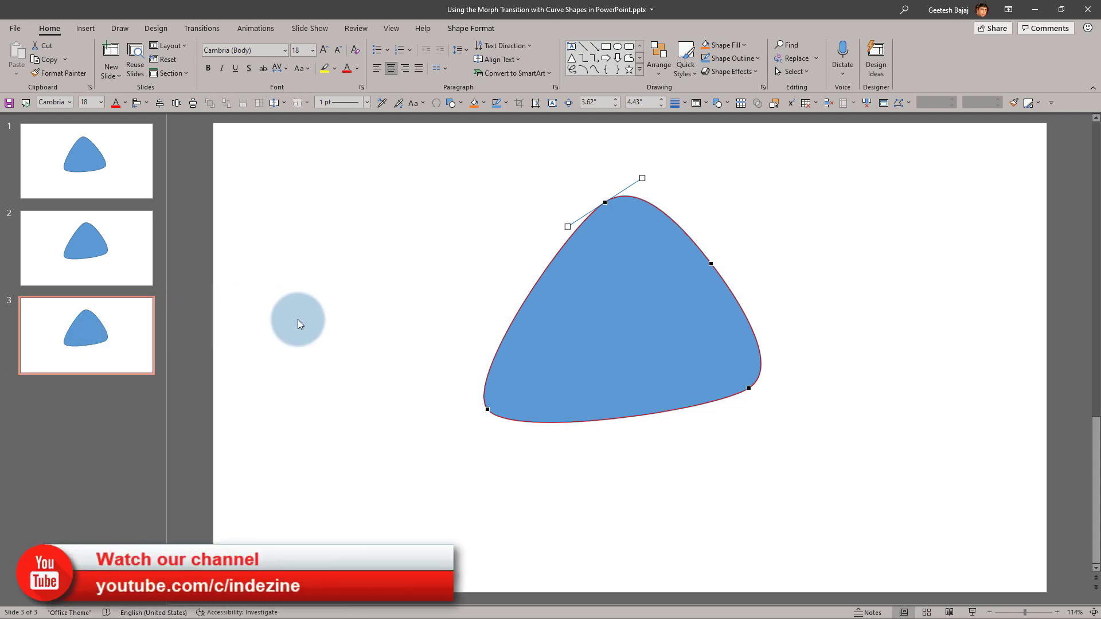
right_click(529, 293)
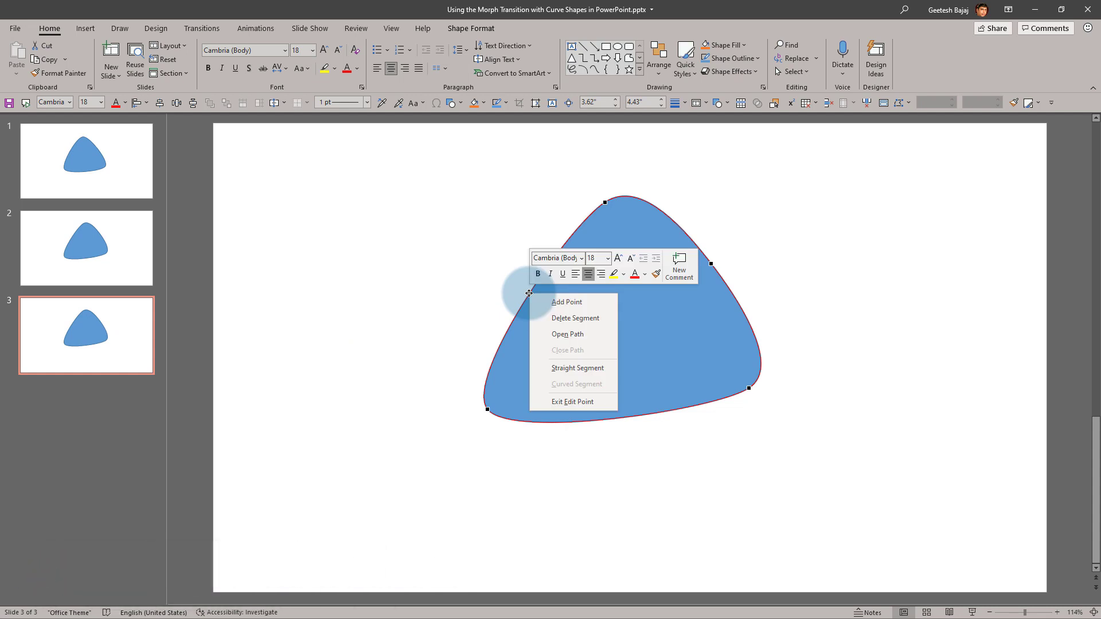
left_click(593, 304)
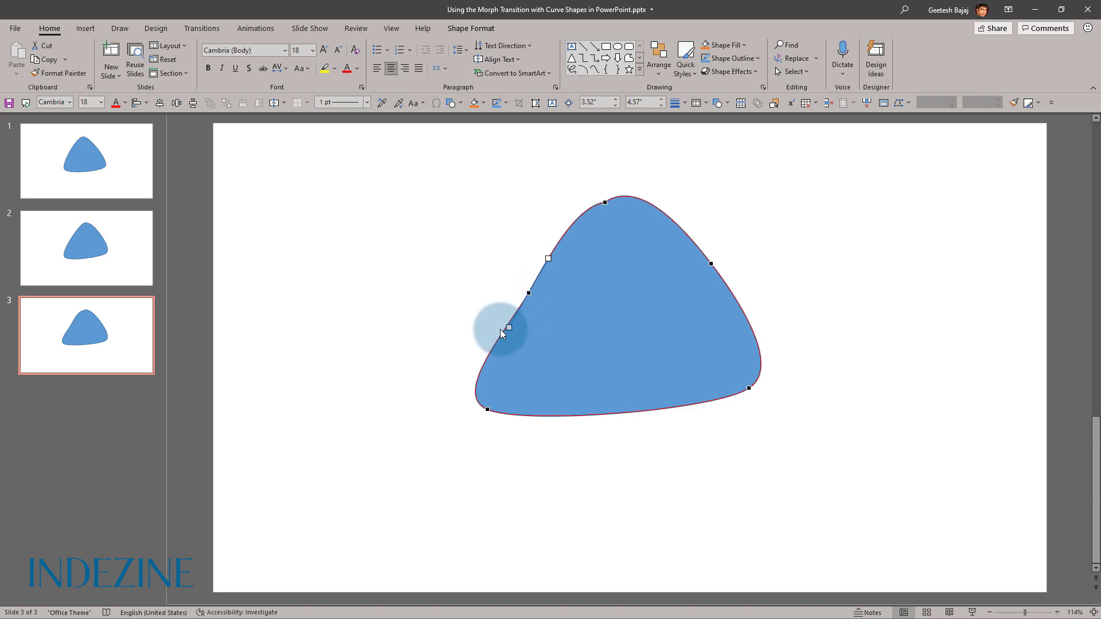
Stretch the new left-edge point's lower handle downward and its upper handle upward, making the shape about 4.6" wide and 3.52" high.
left_click_drag(510, 329, 492, 378)
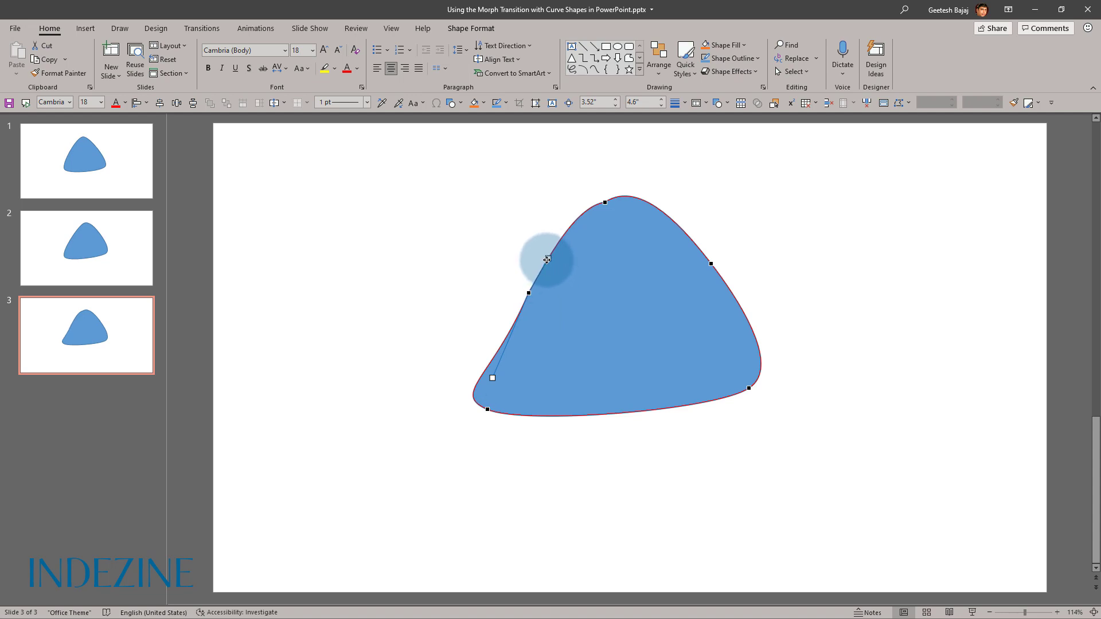
left_click_drag(547, 259, 557, 213)
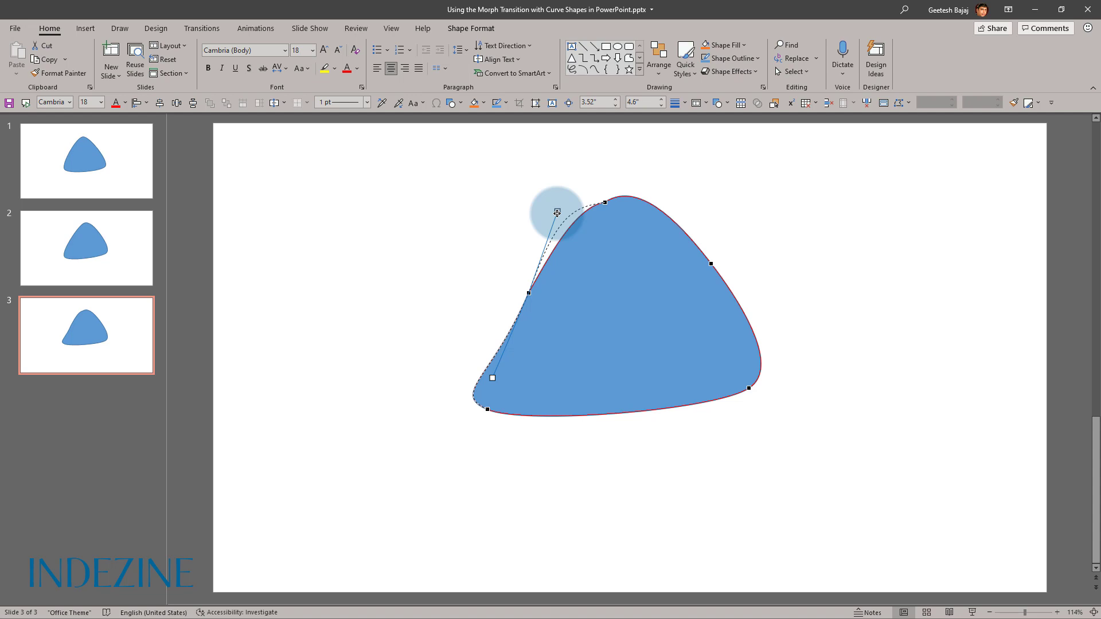
left_click_drag(557, 213, 557, 212)
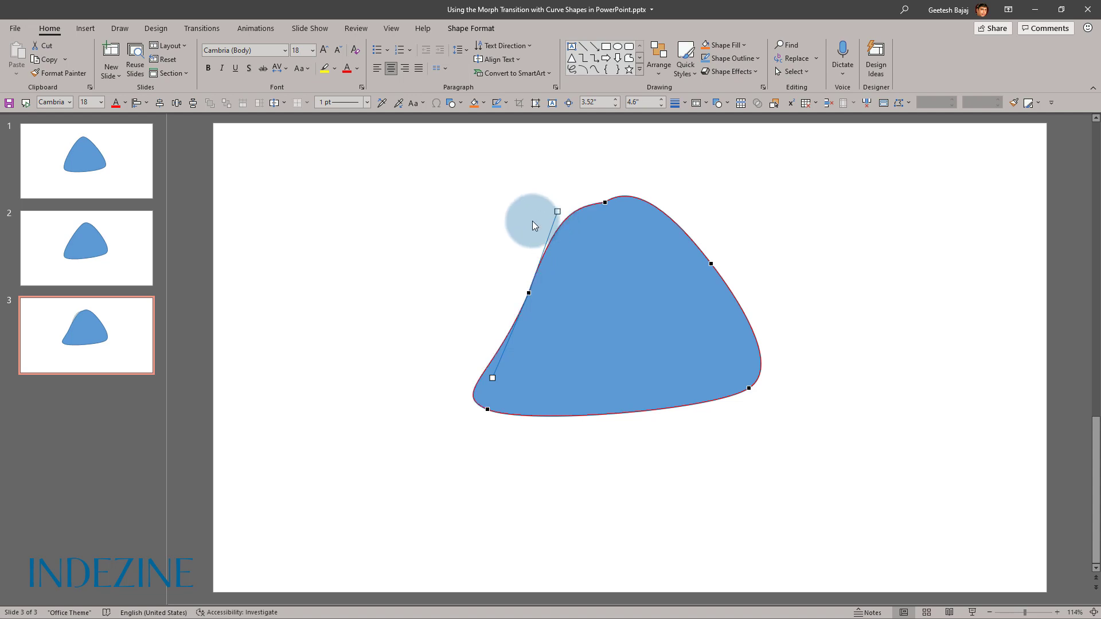